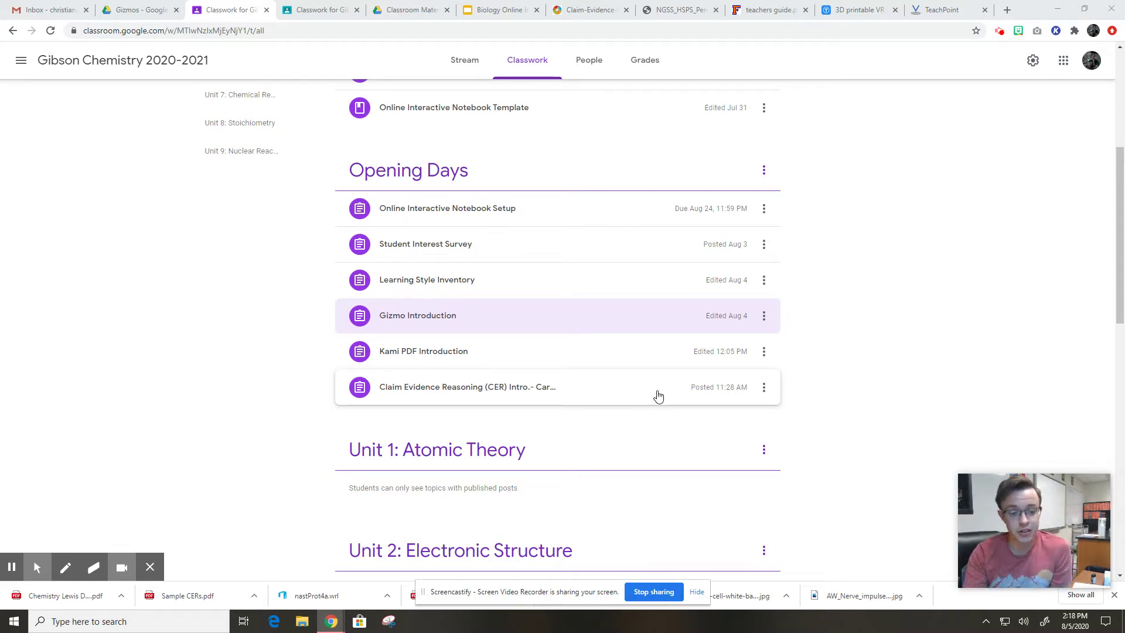
# Expand the Gizmo Introduction assignment and scroll its instructions down to the worksheet and Gizmos link.
pyautogui.scroll(5, 380, 354)
pyautogui.scroll(-6, 339, 322)
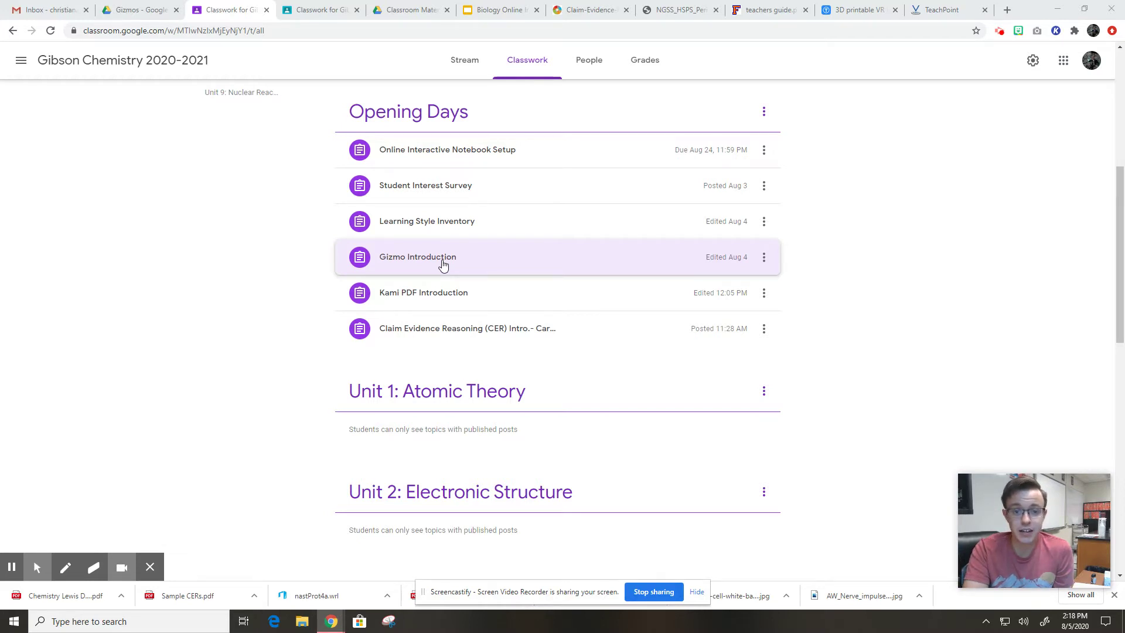
pyautogui.scroll(1, 443, 265)
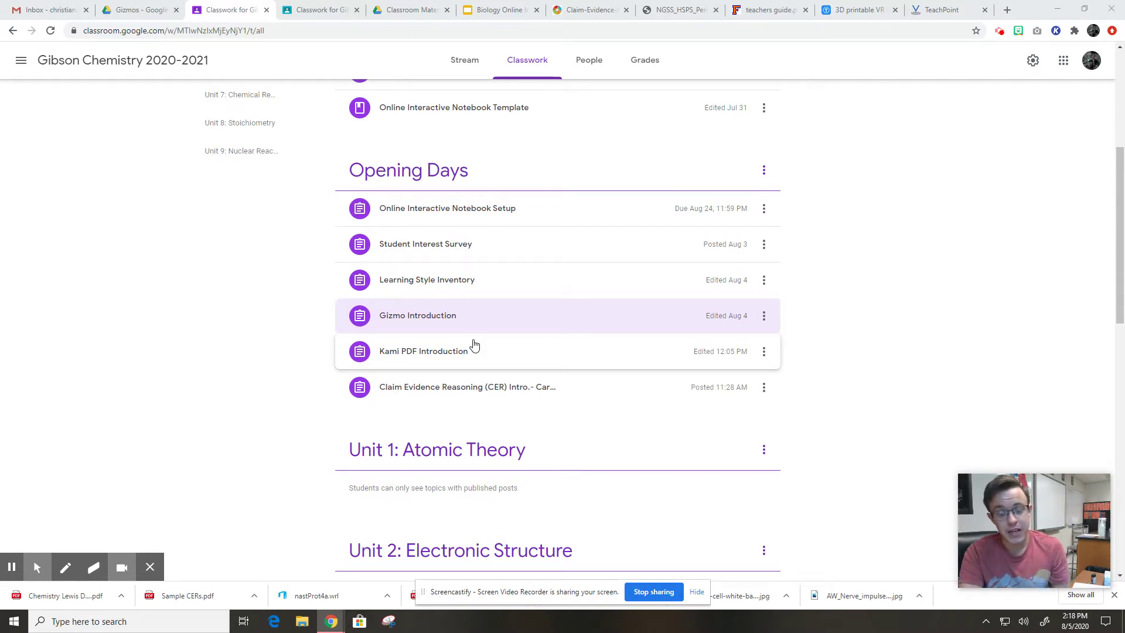
pyautogui.click(493, 318)
pyautogui.scroll(-1, 466, 420)
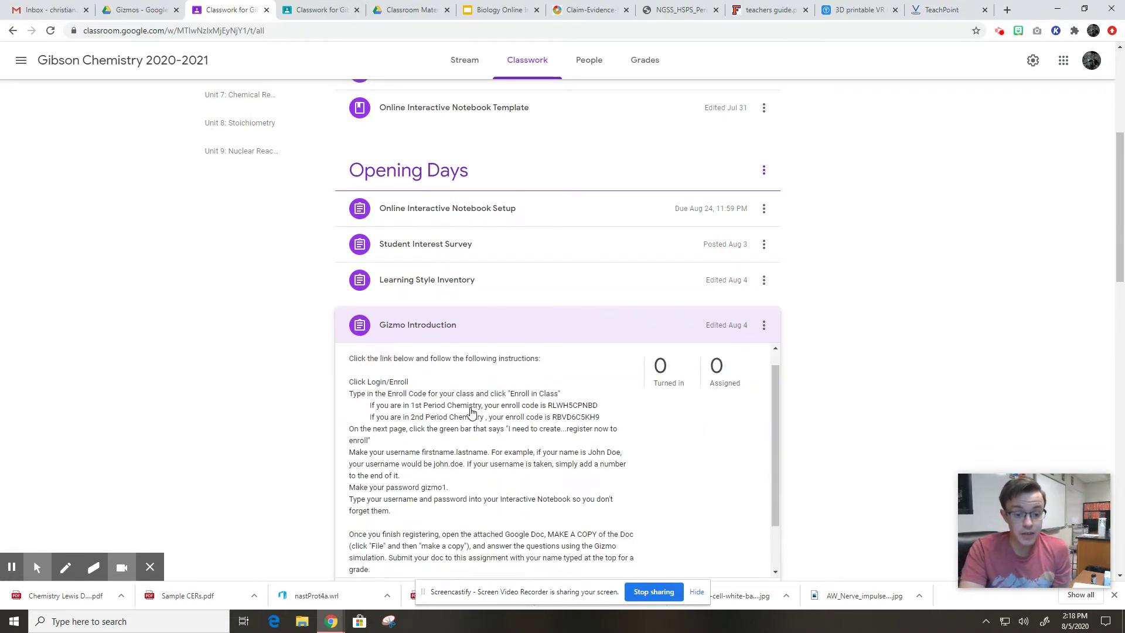
pyautogui.scroll(-1, 313, 414)
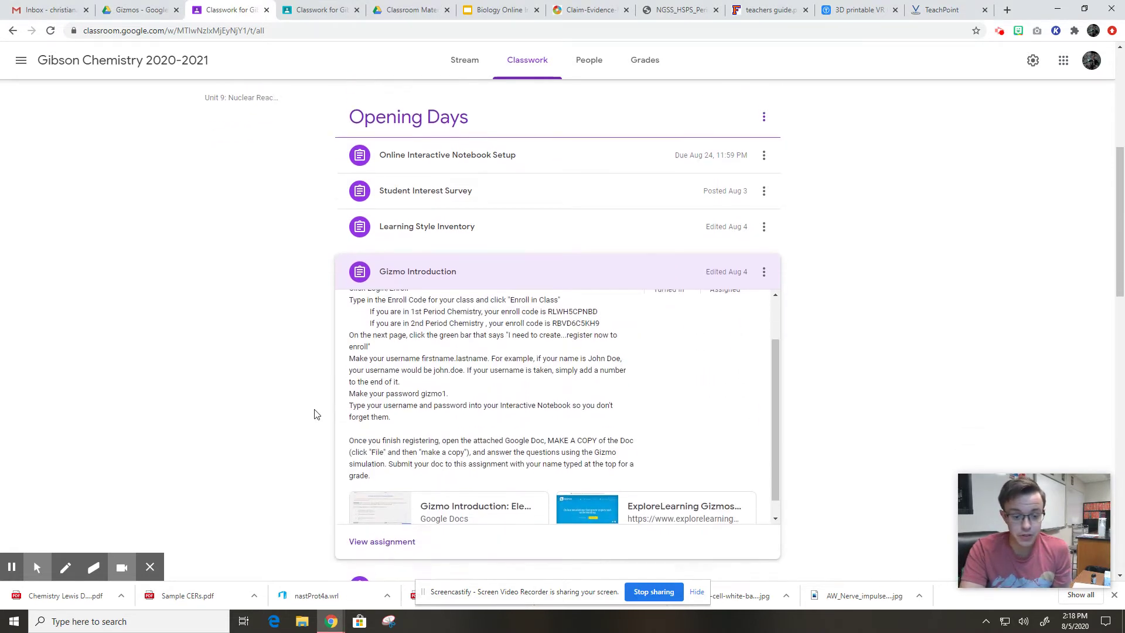
pyautogui.scroll(1, 382, 394)
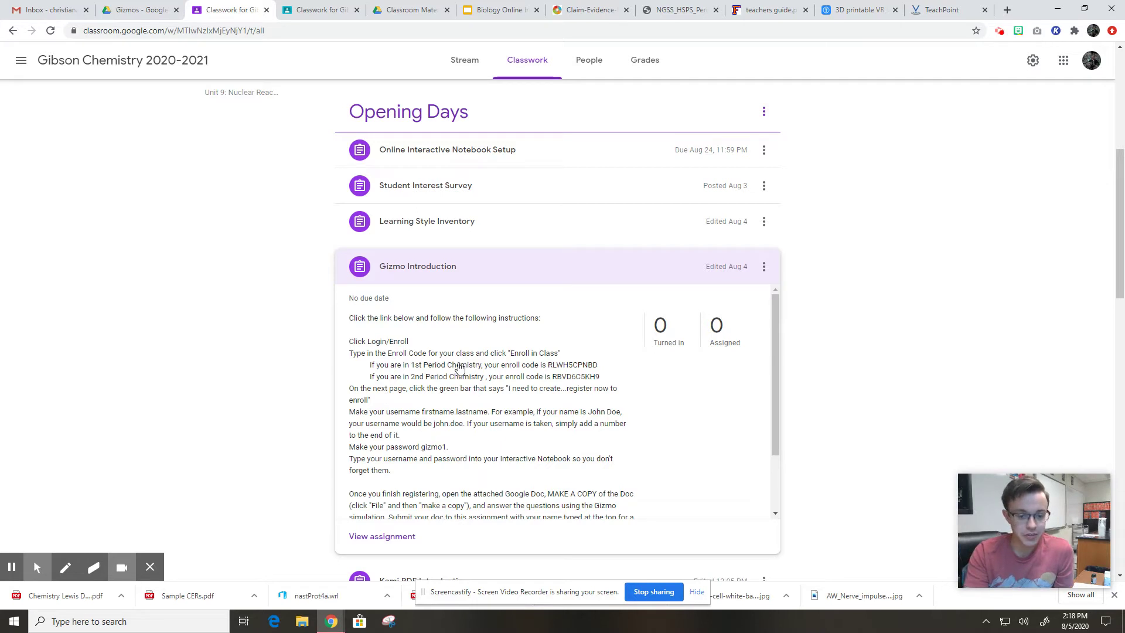
pyautogui.scroll(-1, 460, 368)
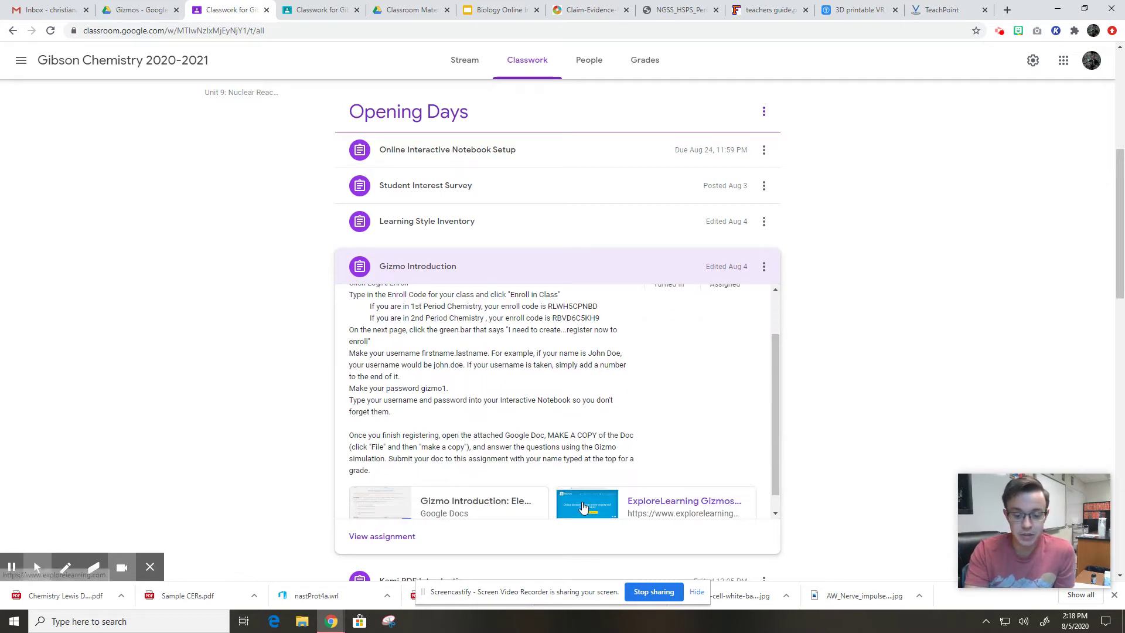
pyautogui.scroll(1, 538, 461)
pyautogui.scroll(-1, 536, 461)
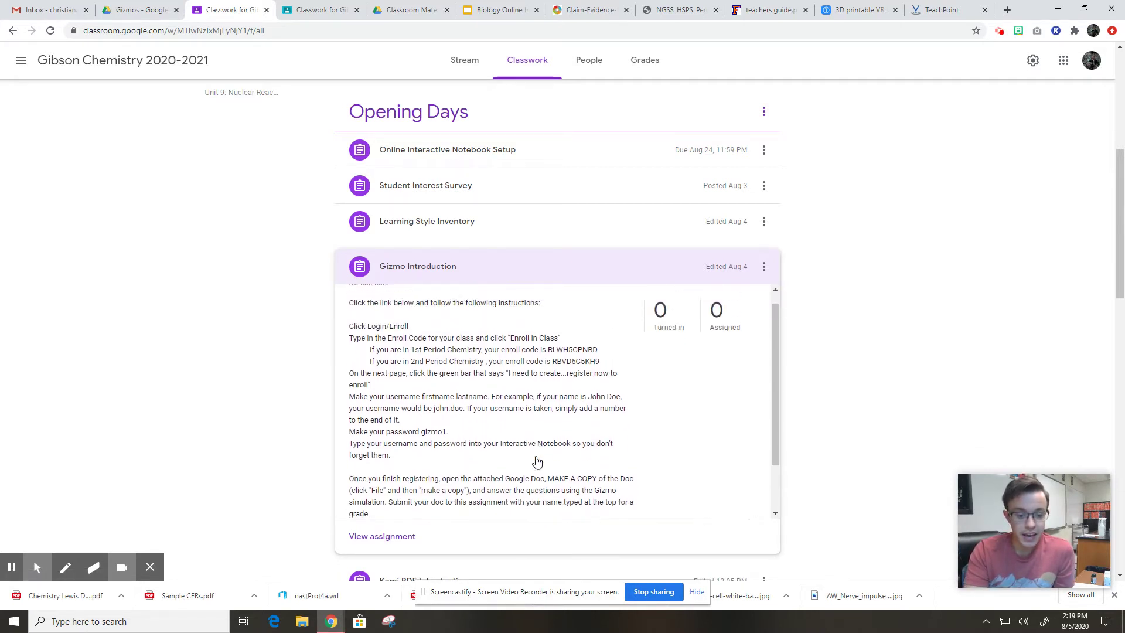
pyautogui.scroll(1, 537, 461)
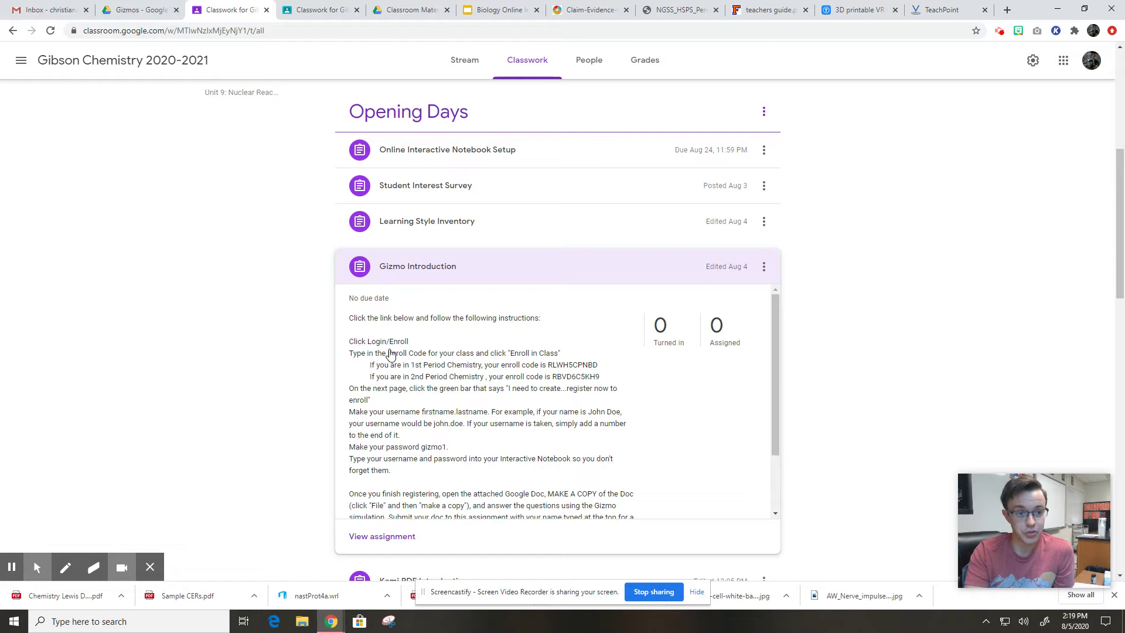
pyautogui.scroll(-1, 391, 354)
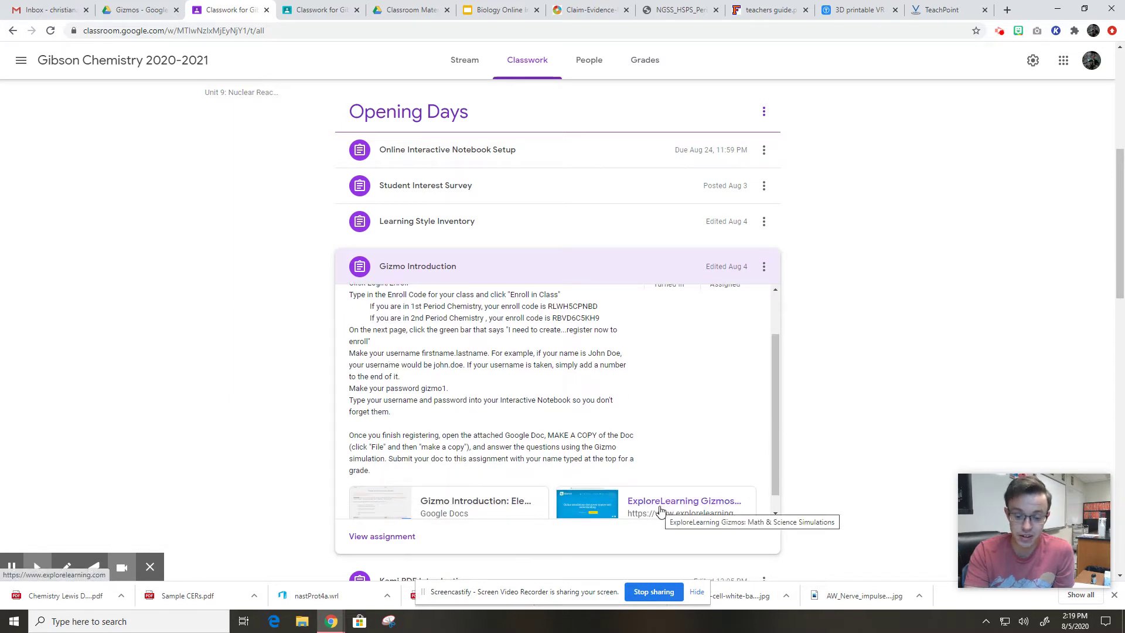
# Open the ExploreLearning Gizmos link in a new tab and bring up its Login / Enroll panel.
pyautogui.click(660, 509)
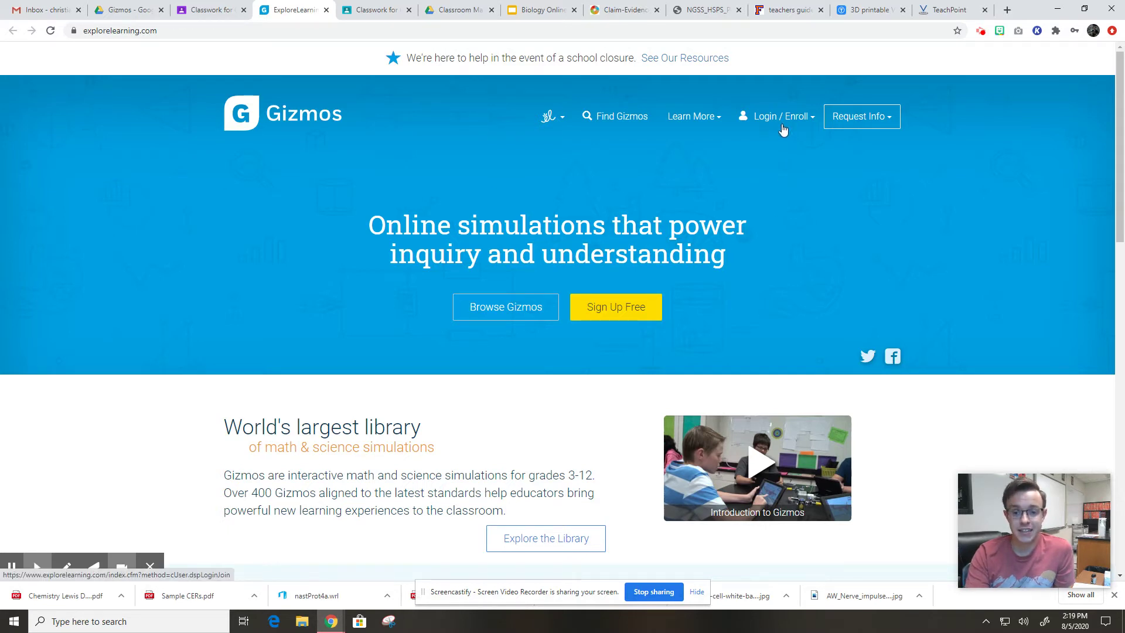
pyautogui.click(783, 129)
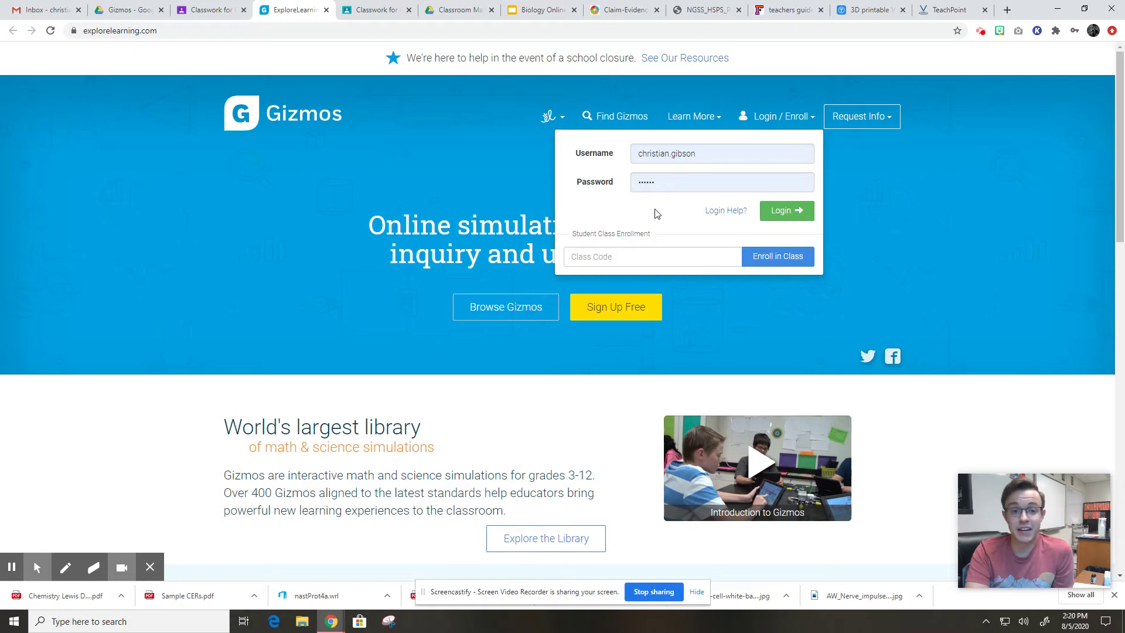
# Back in Classroom, open the Gizmo Introduction assignment for editing from its three-dot menu.
pyautogui.click(221, 7)
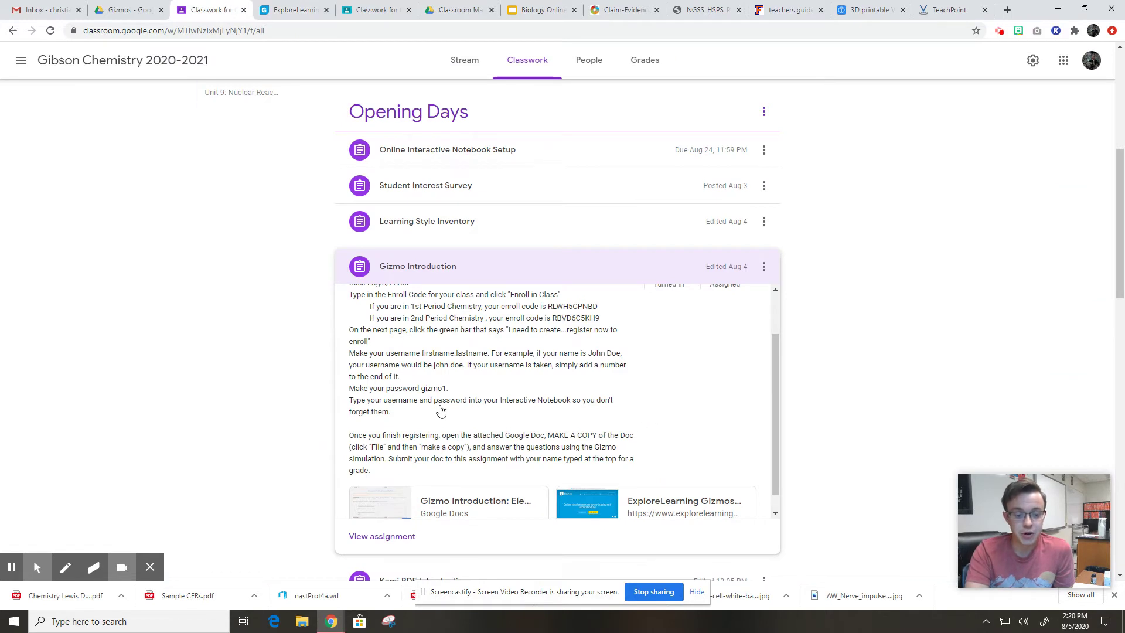
pyautogui.scroll(1, 441, 410)
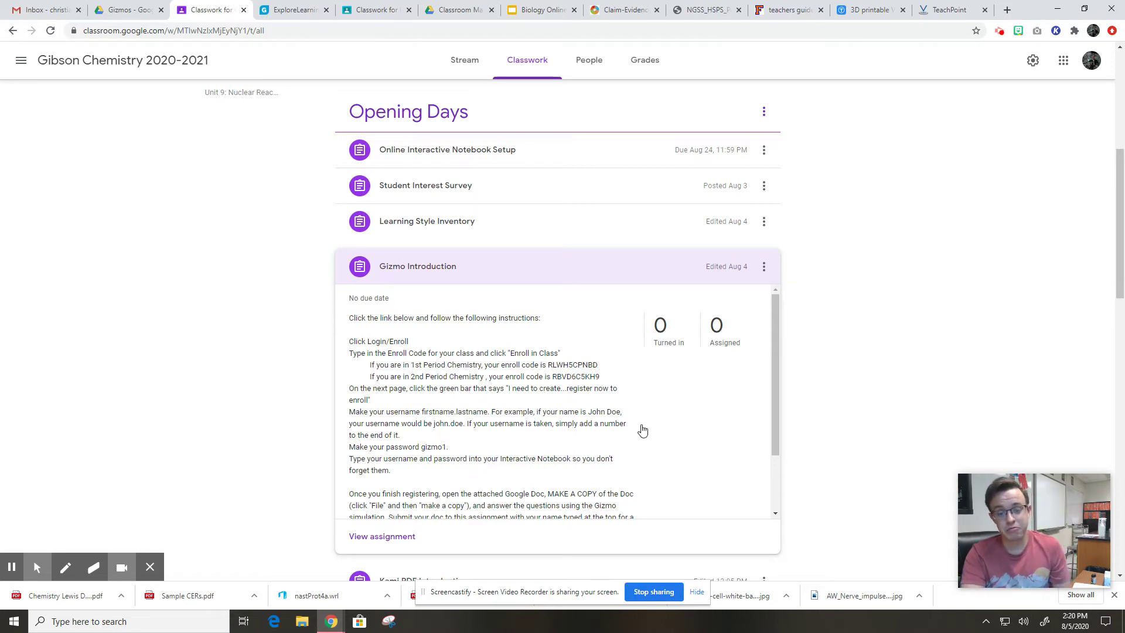
pyautogui.click(763, 277)
pyautogui.click(756, 295)
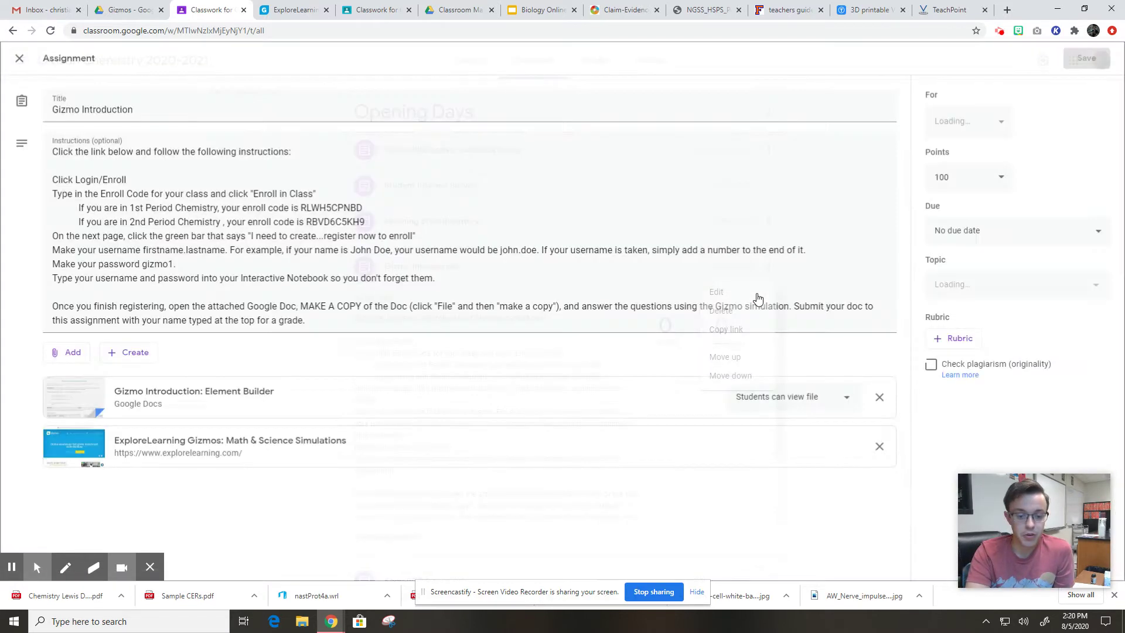
# Copy the 1st Period Chemistry enroll code from the assignment instructions.
pyautogui.moveTo(300, 208); pyautogui.dragTo(363, 207)
pyautogui.rightClick(346, 208)
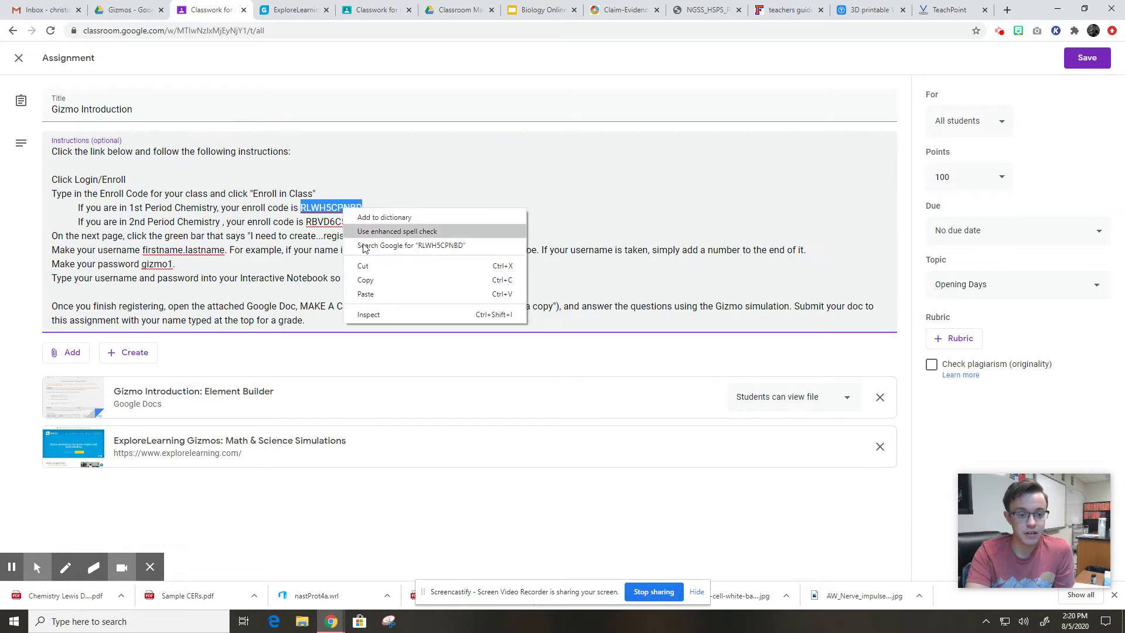
pyautogui.click(373, 280)
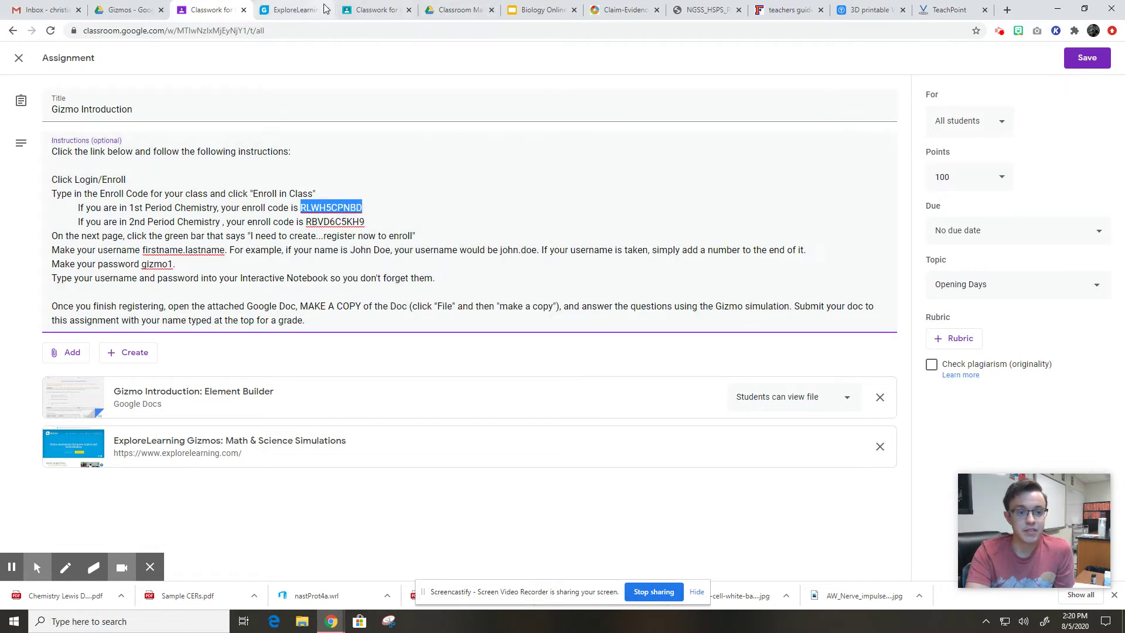
# Paste the copied enroll code into the Gizmos Class Code field and enroll in the class.
pyautogui.click(298, 8)
pyautogui.click(573, 256)
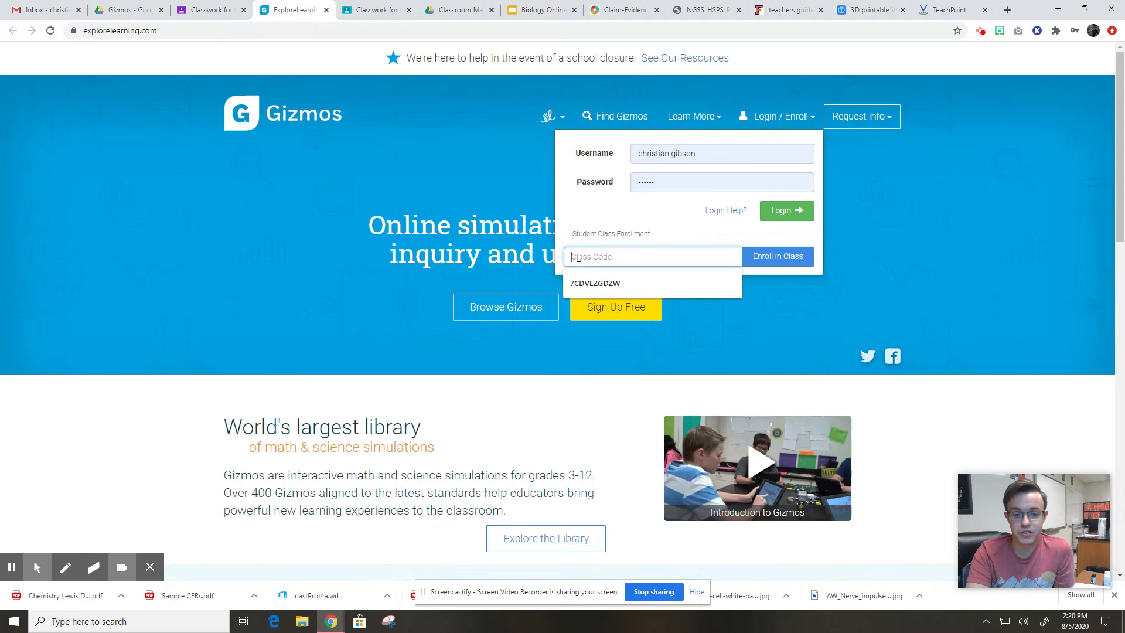
pyautogui.rightClick(579, 258)
pyautogui.click(617, 364)
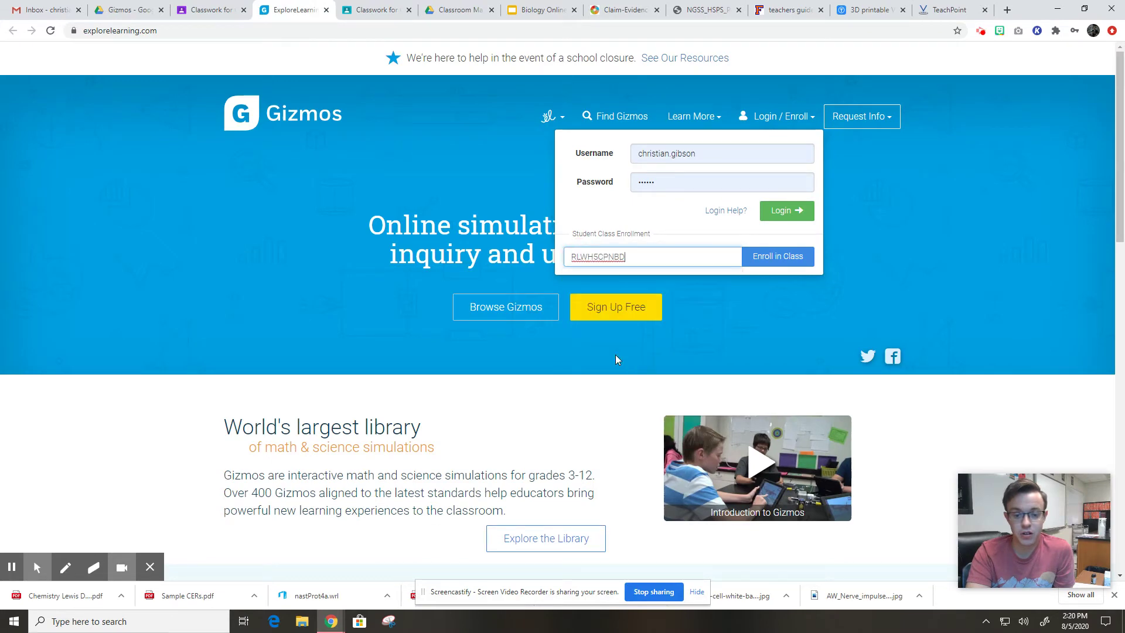
pyautogui.click(770, 261)
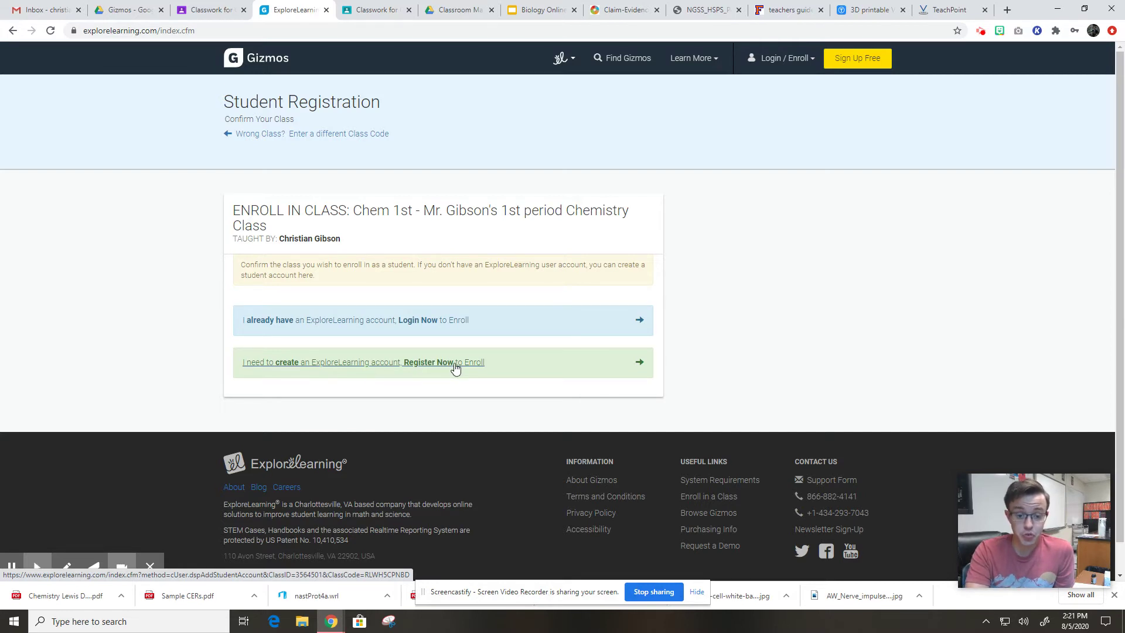
# Start a new student account with username 'firstname.lastname', then clear it after it's rejected as in use.
pyautogui.click(504, 369)
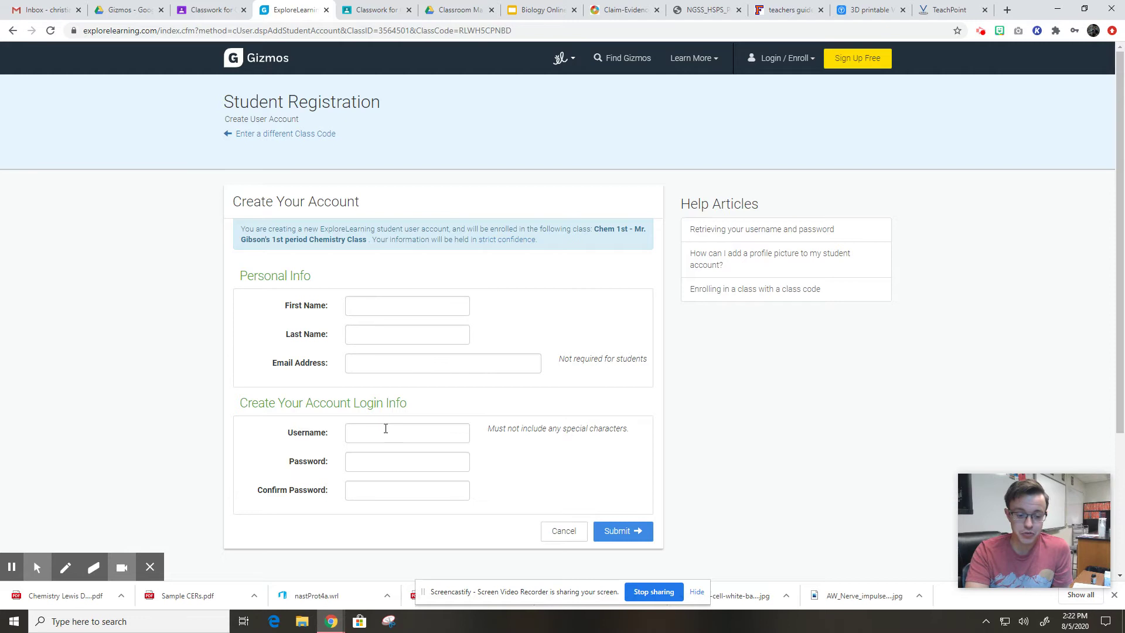
pyautogui.click(385, 432)
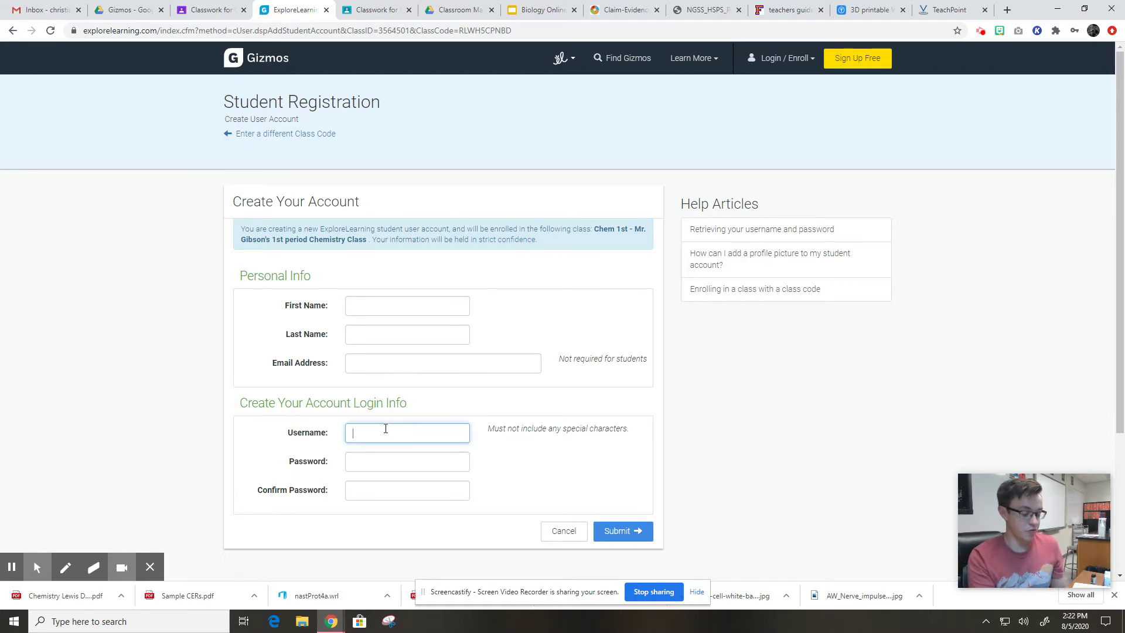
pyautogui.write('firstname')
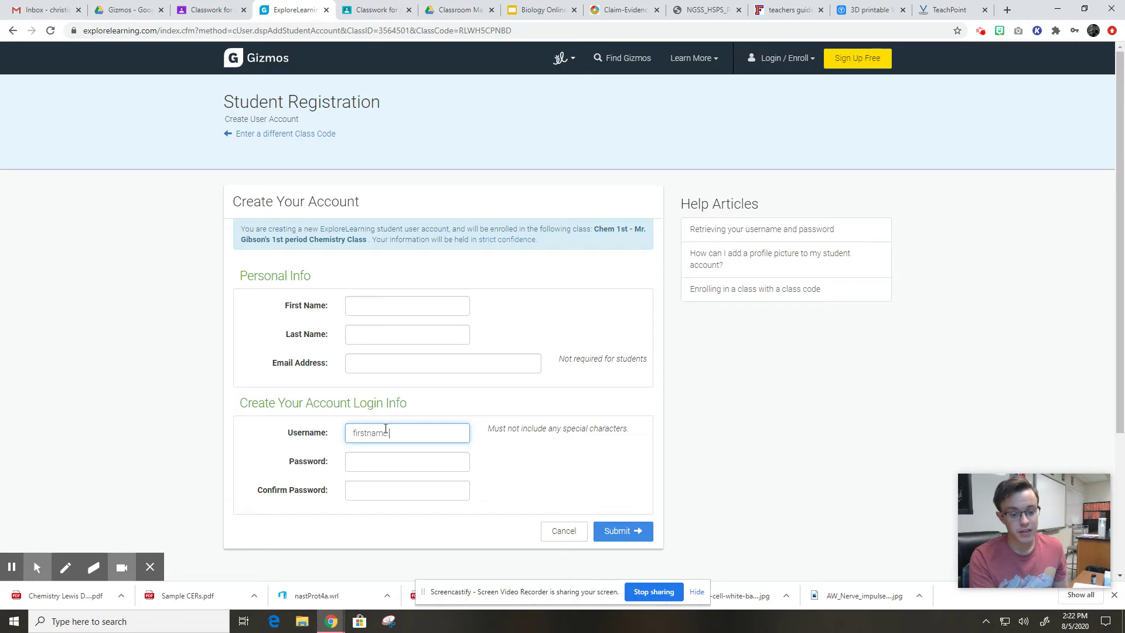
pyautogui.write('.lastname')
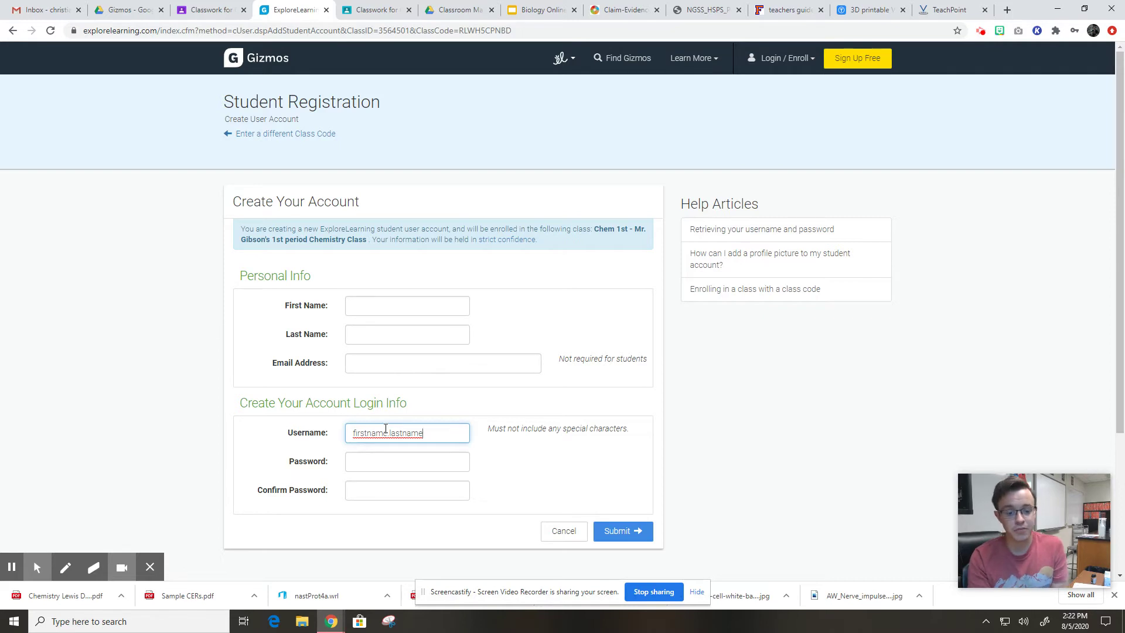
pyautogui.click(429, 461)
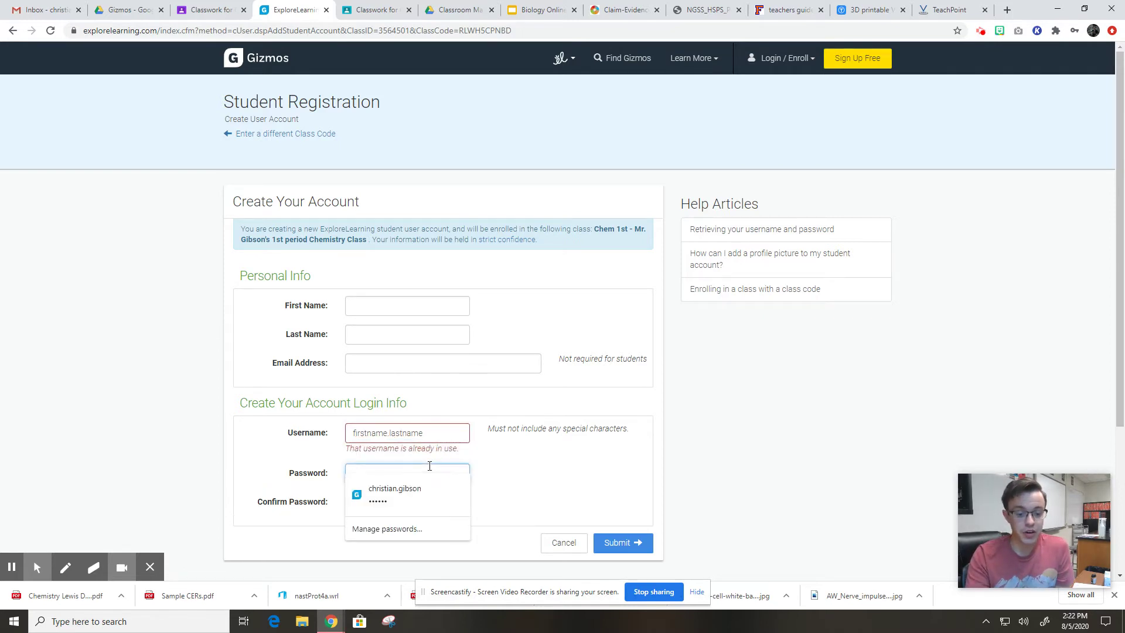
pyautogui.click(521, 464)
pyautogui.moveTo(452, 432); pyautogui.dragTo(310, 431)
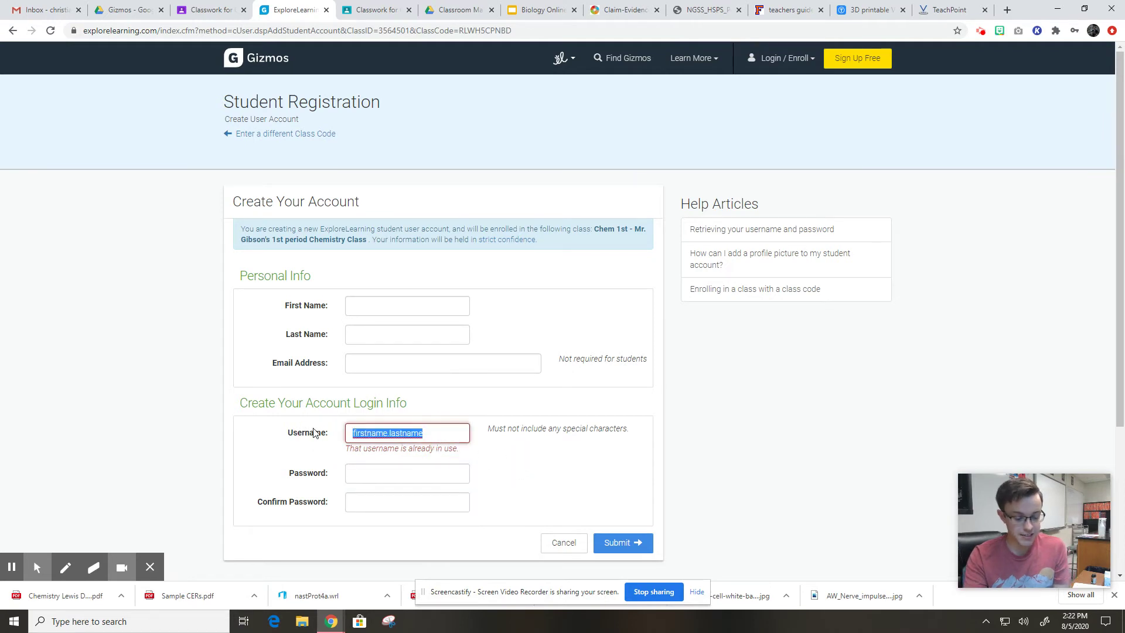
pyautogui.press('BackSpace')
# Enter and erase a trial password, then return to the Classroom assignment instructions.
pyautogui.click(395, 473)
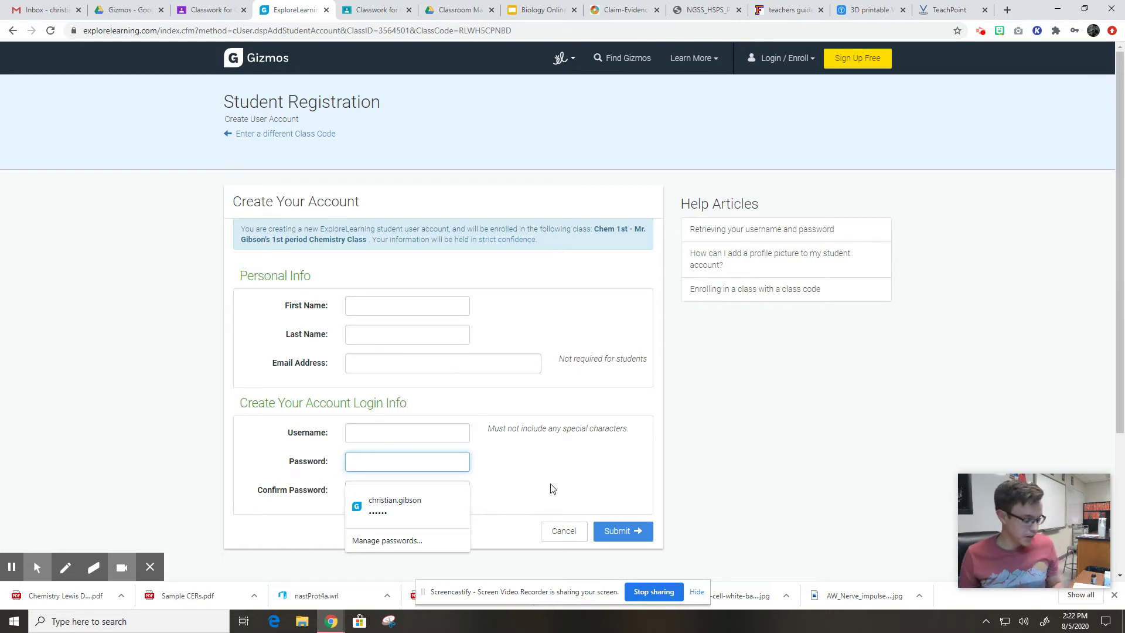
pyautogui.write('*')
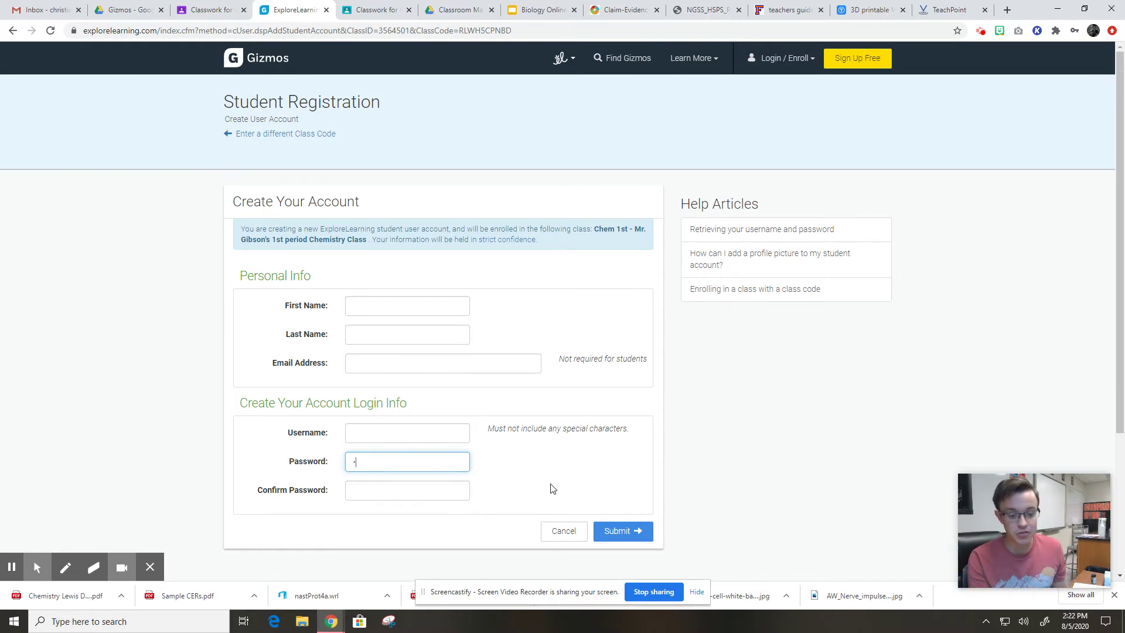
pyautogui.write('***')
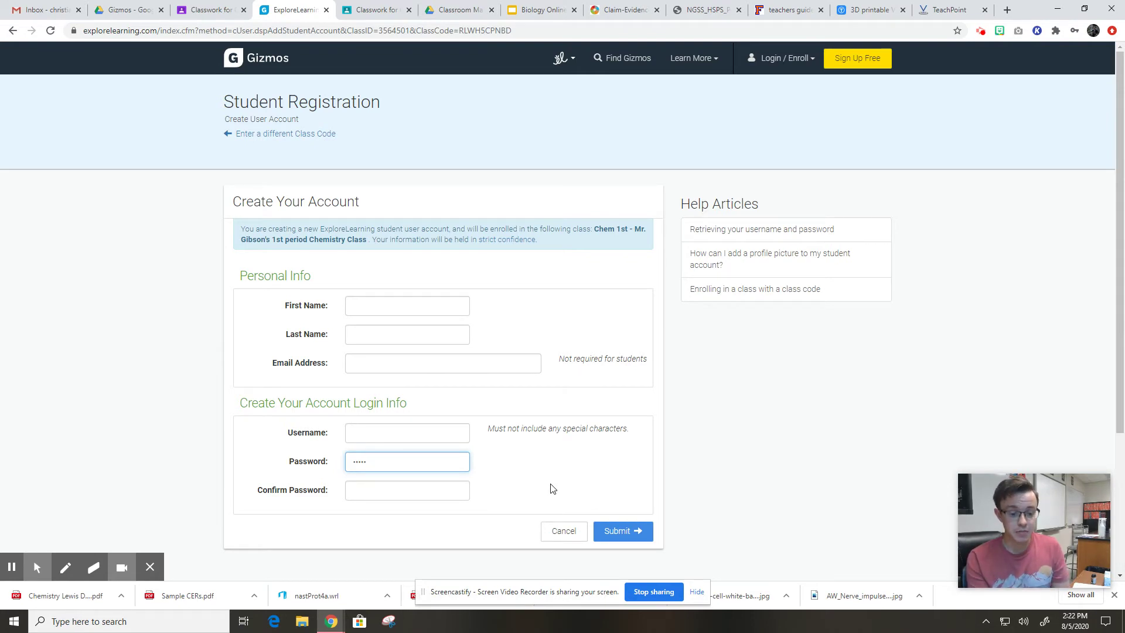
pyautogui.press('BackSpace')
pyautogui.click(176, 16)
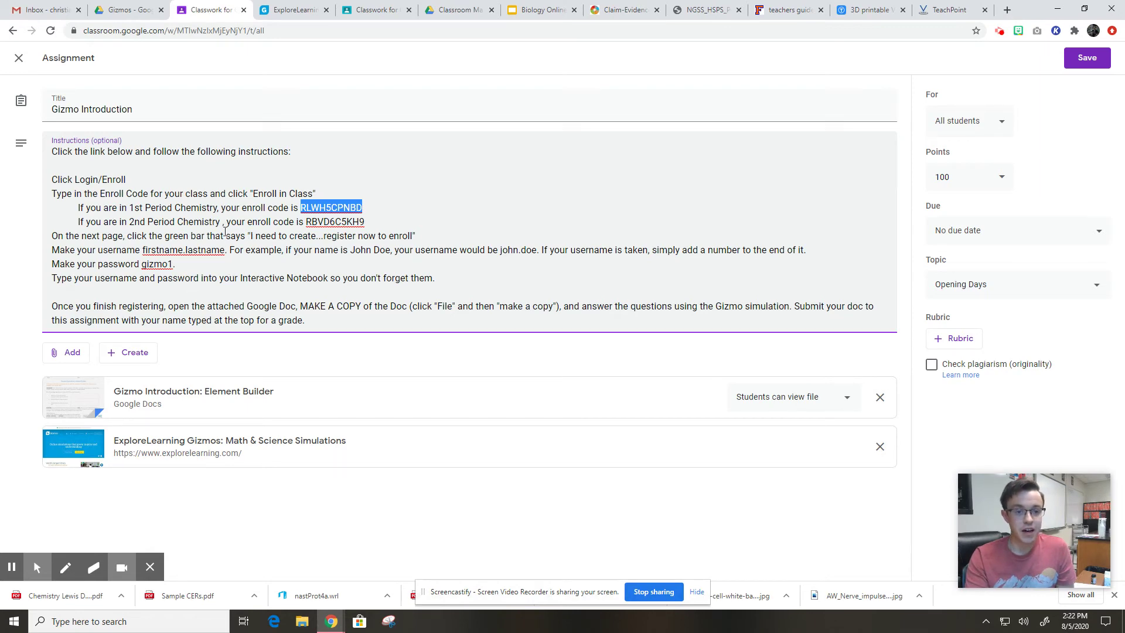
# Open the notebook's 'Fill out the following' slide and place the cursor in the blank Gizmos username line.
pyautogui.click(534, 6)
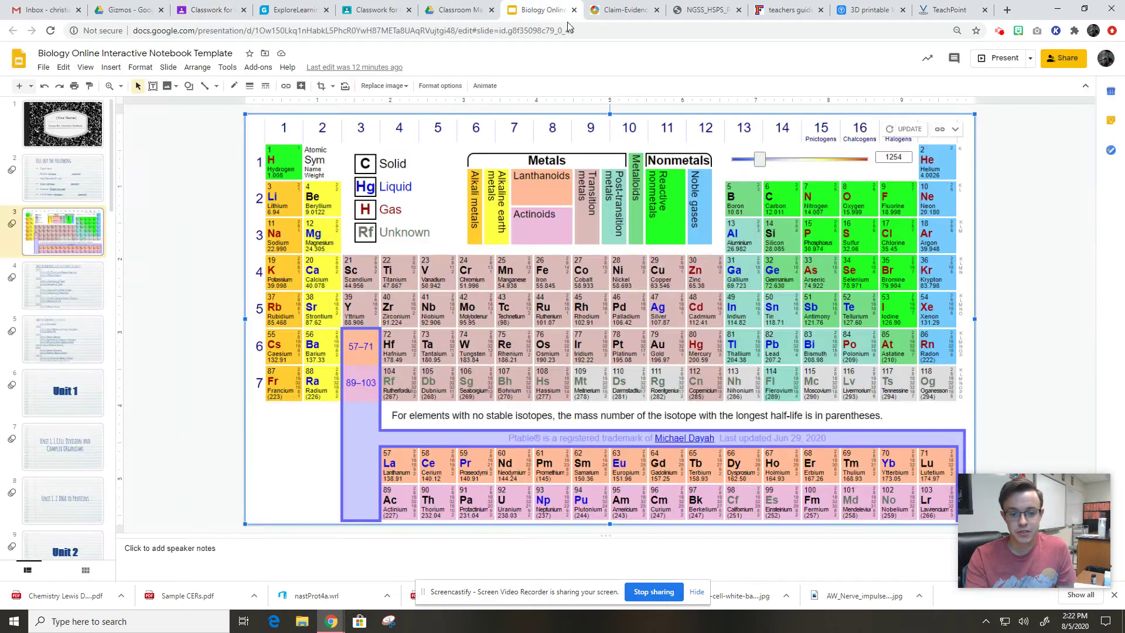
pyautogui.click(74, 181)
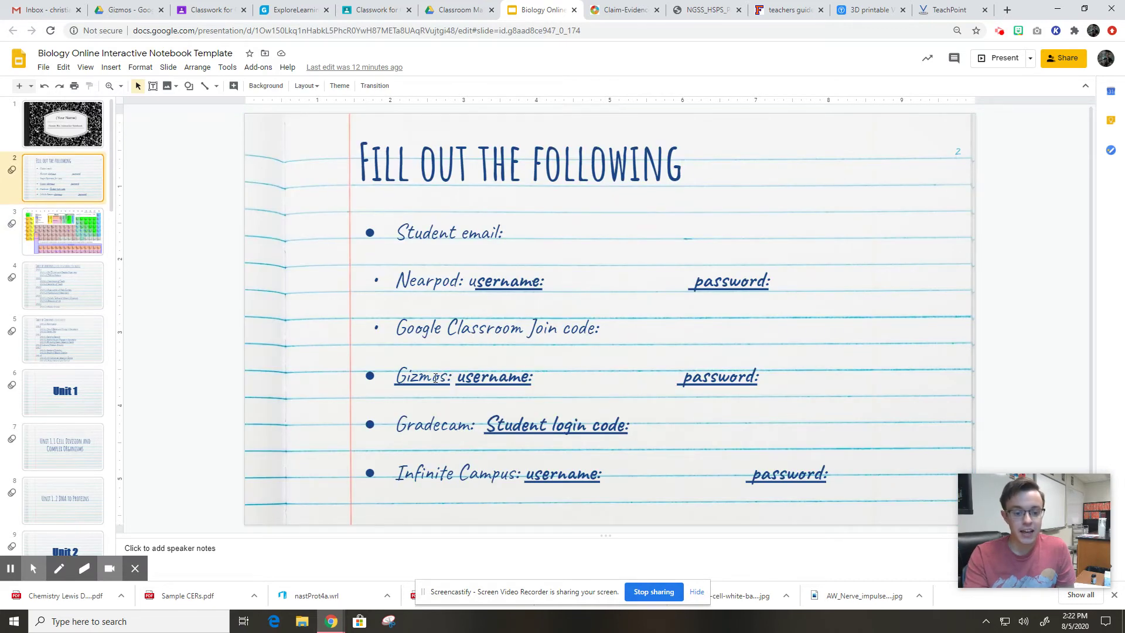
pyautogui.doubleClick(580, 378)
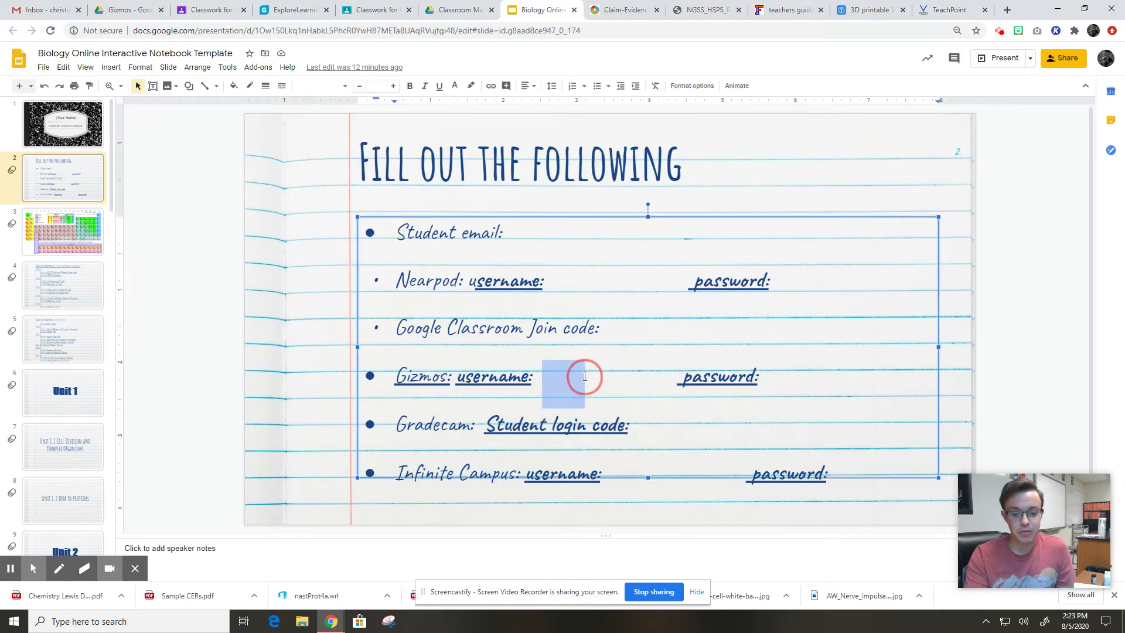
pyautogui.doubleClick(804, 378)
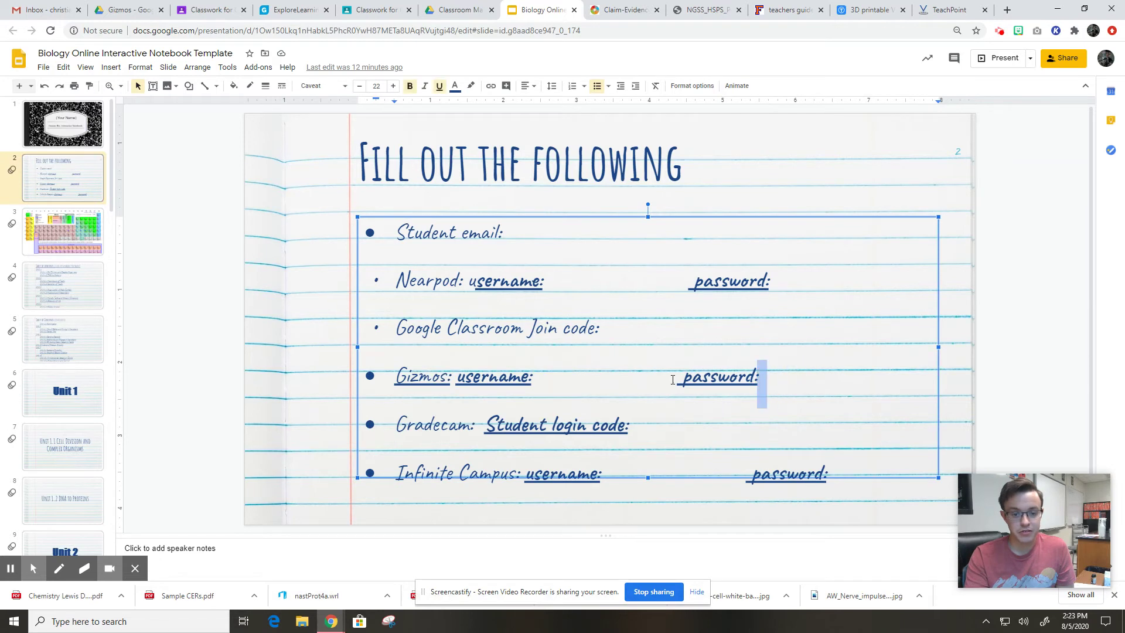
pyautogui.click(636, 390)
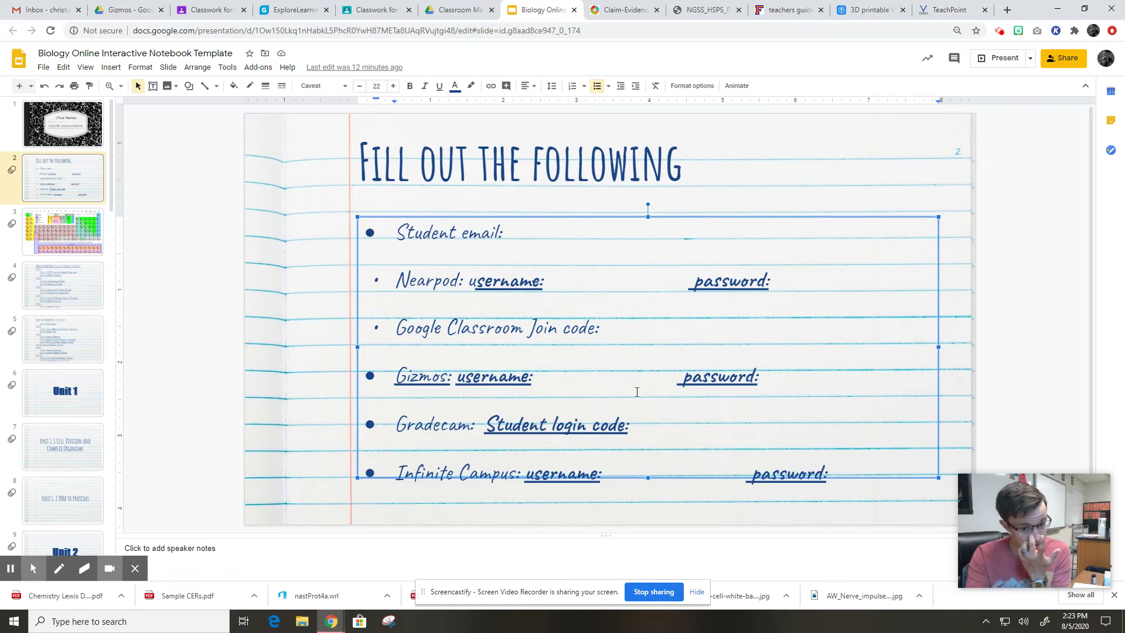
pyautogui.moveTo(537, 382); pyautogui.dragTo(644, 381)
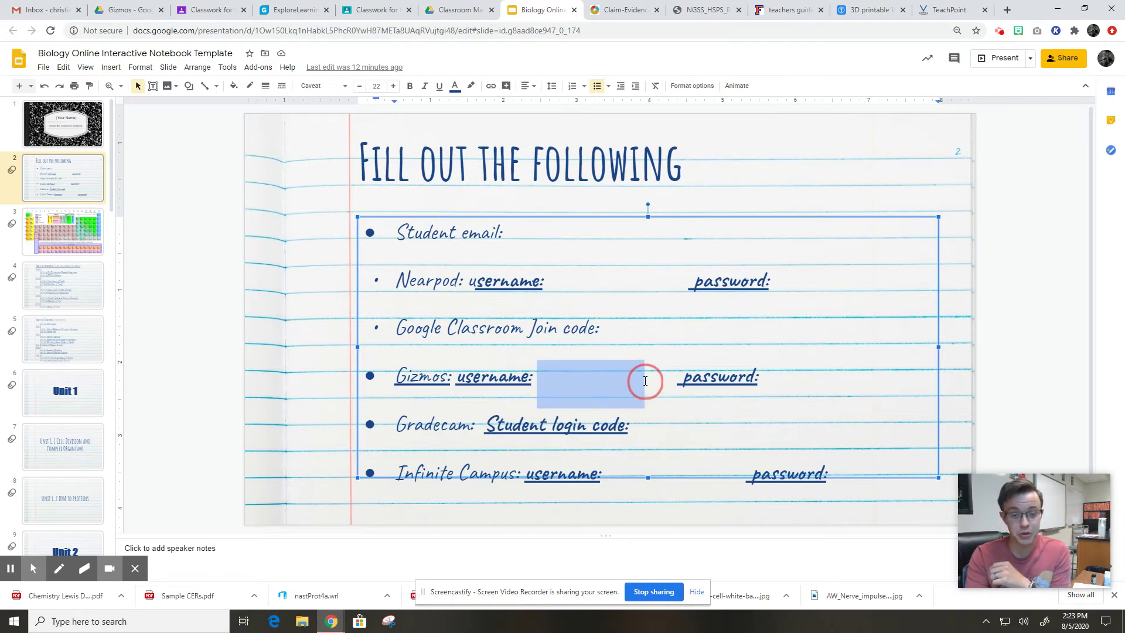
pyautogui.click(645, 381)
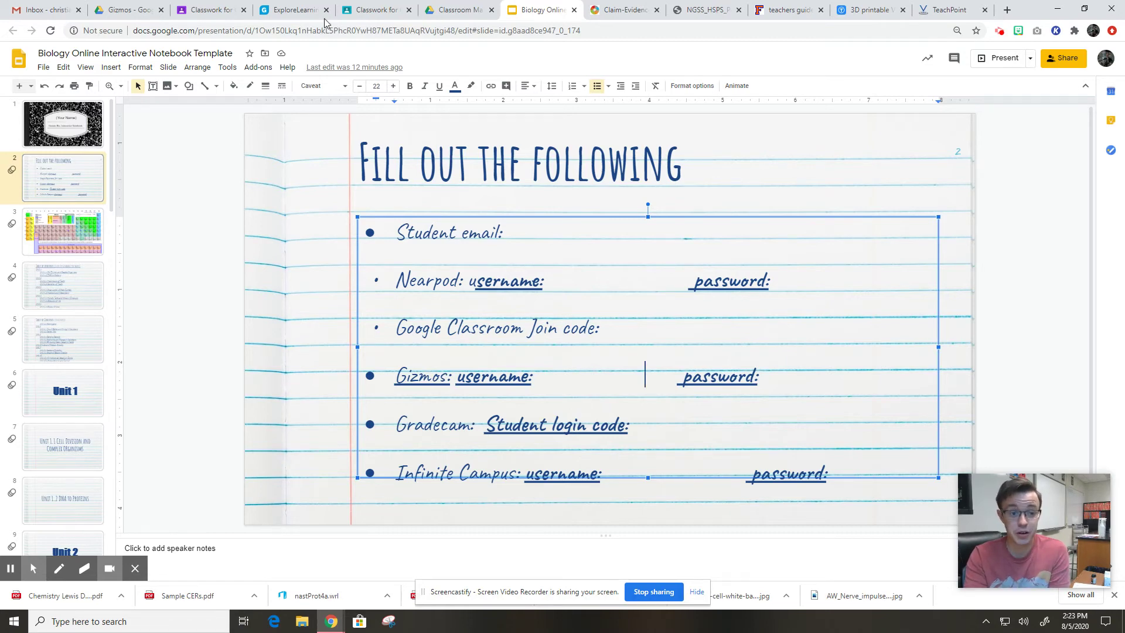
pyautogui.click(295, 10)
# Log in to the Gizmos teacher account and open the 1st period Chemistry class page.
pyautogui.click(193, 7)
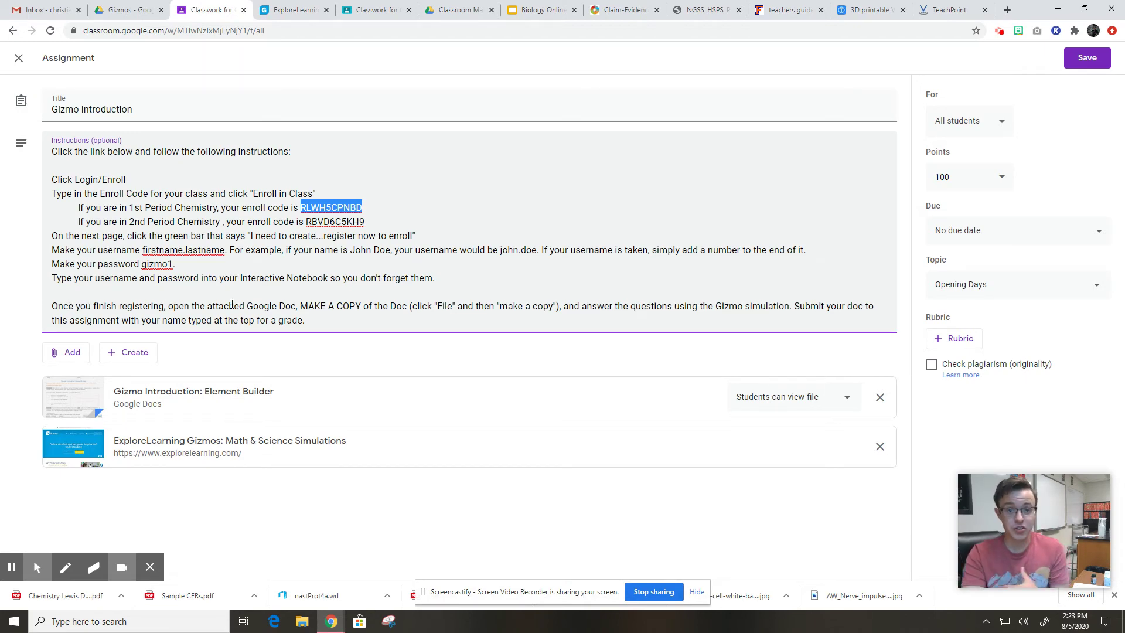
pyautogui.click(316, 10)
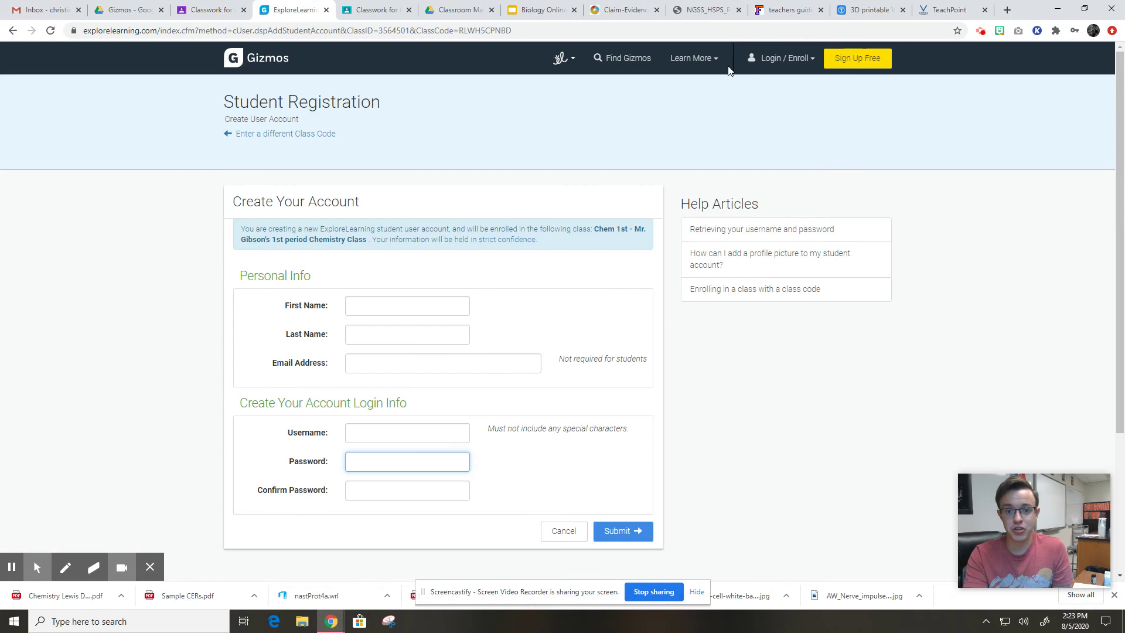
pyautogui.click(779, 61)
pyautogui.click(784, 153)
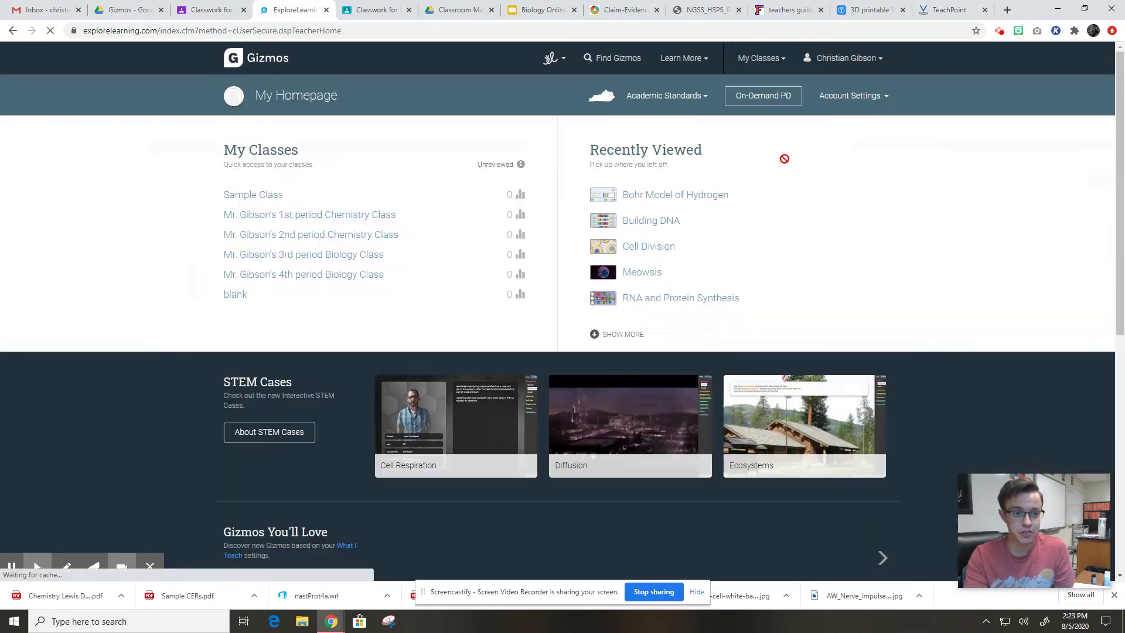
pyautogui.click(327, 215)
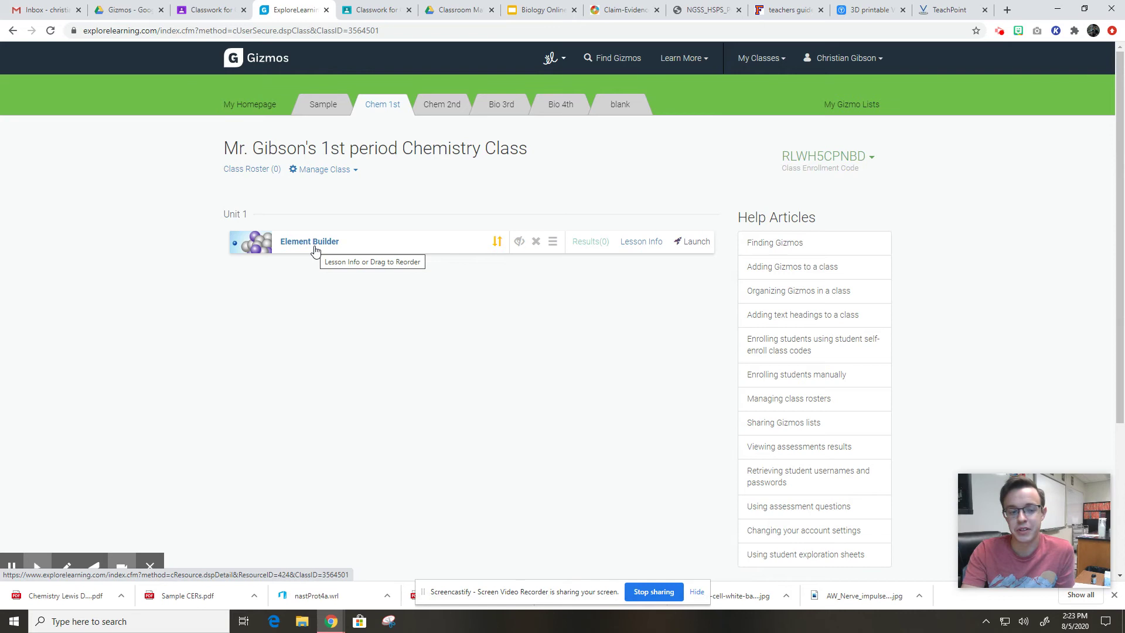
pyautogui.click(691, 245)
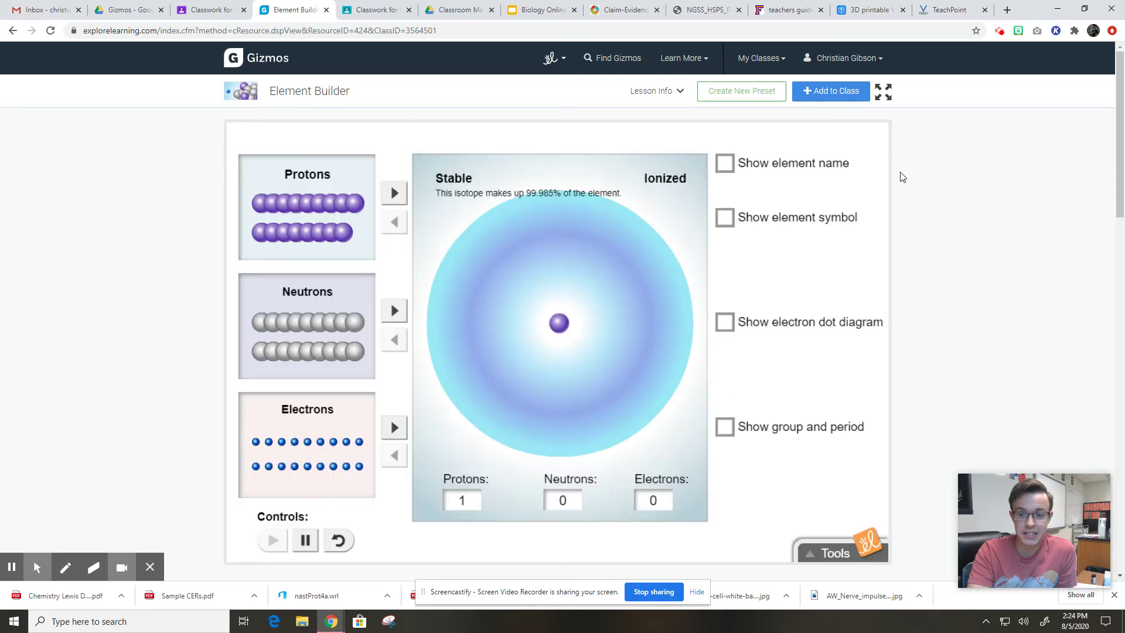
pyautogui.click(883, 94)
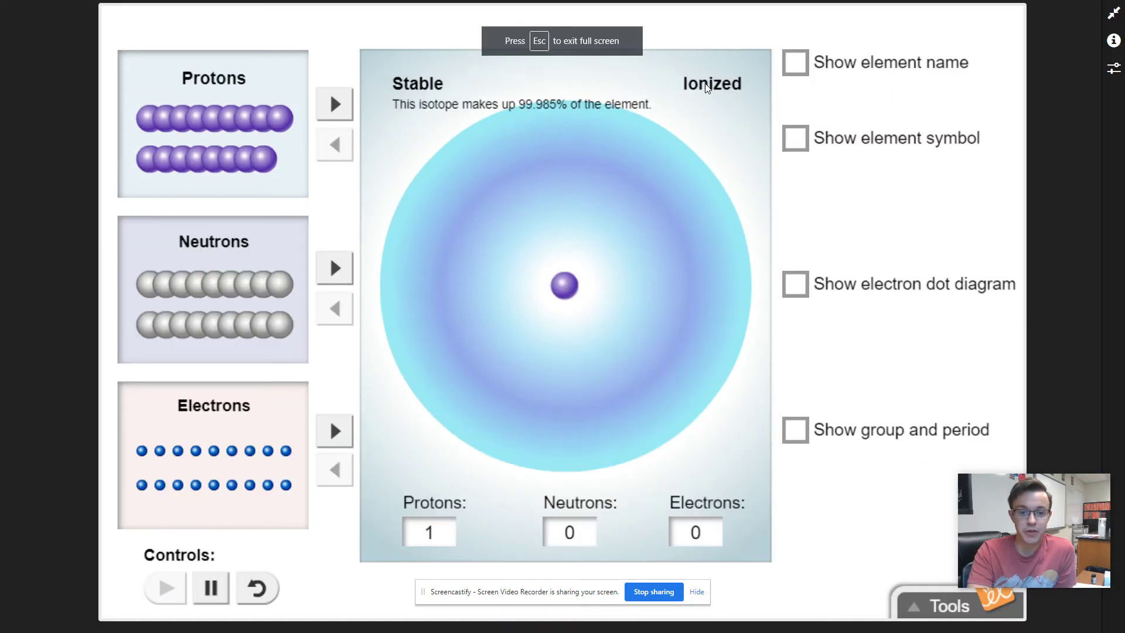
pyautogui.press('Escape')
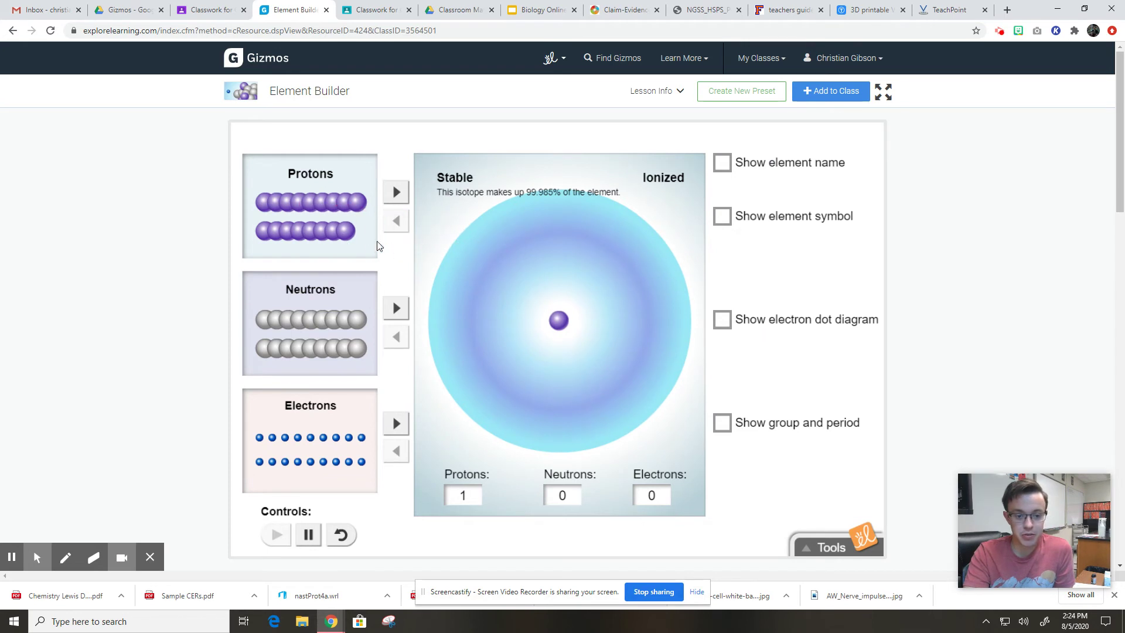
pyautogui.click(397, 195)
pyautogui.click(396, 222)
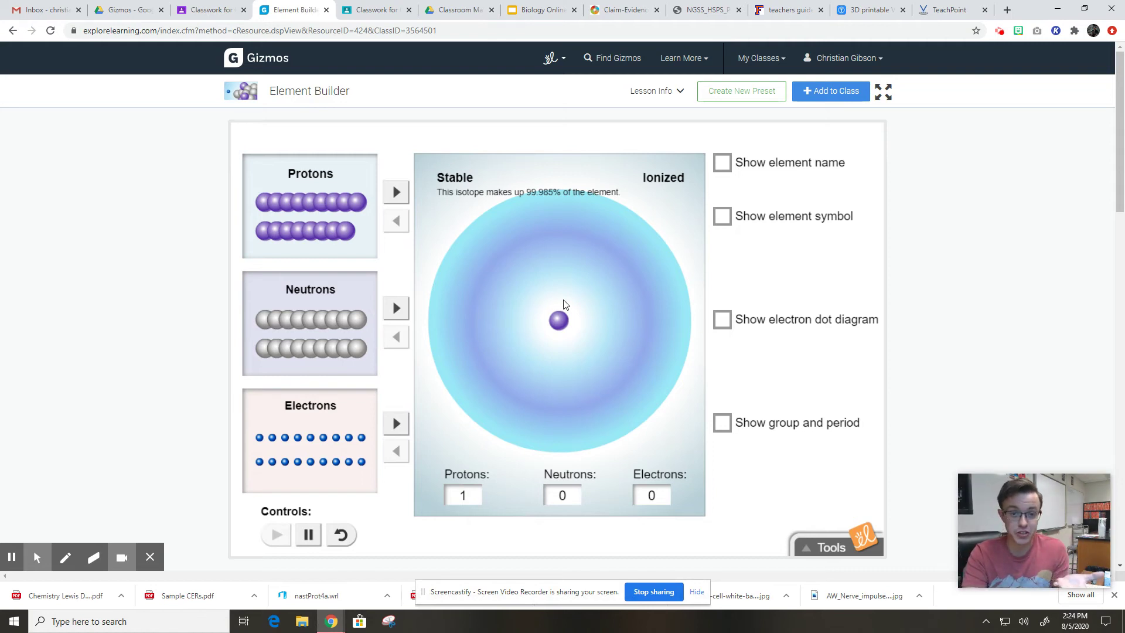
# Highlight the post-registration copy instructions, then open the Gizmo Introduction: Element Builder worksheet attachment.
pyautogui.click(228, 5)
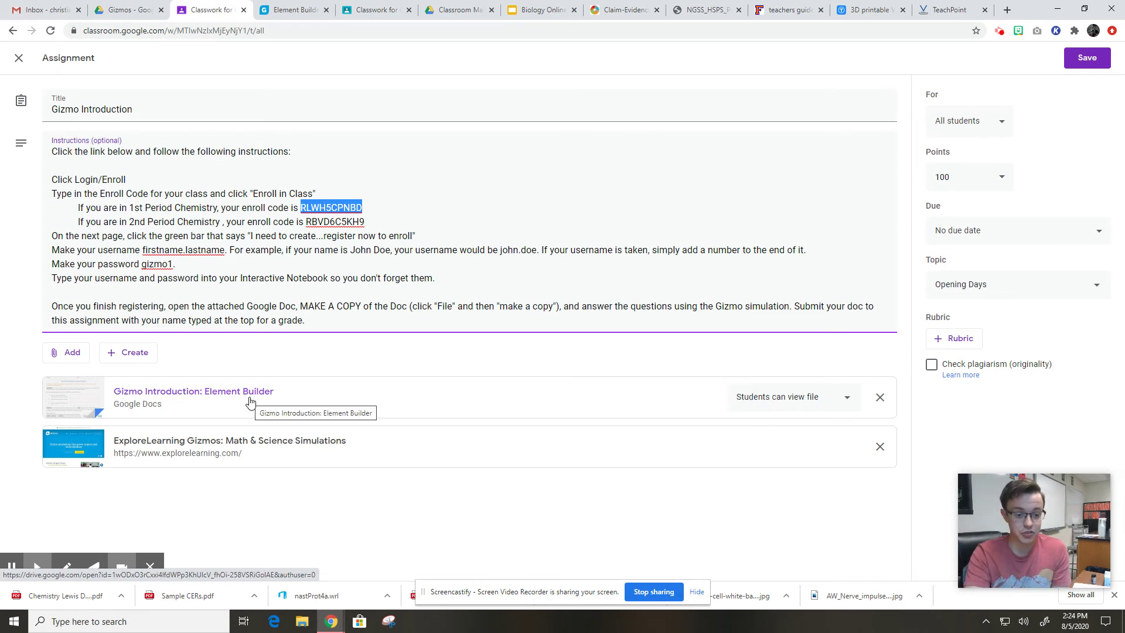
pyautogui.moveTo(70, 308); pyautogui.dragTo(105, 311)
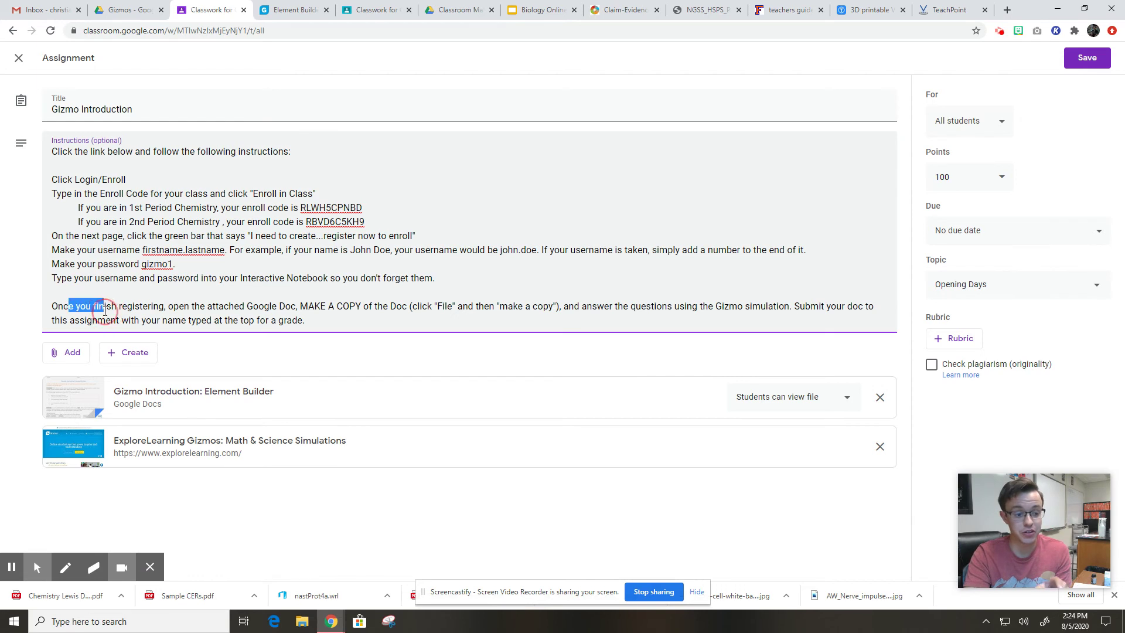
pyautogui.click(105, 310)
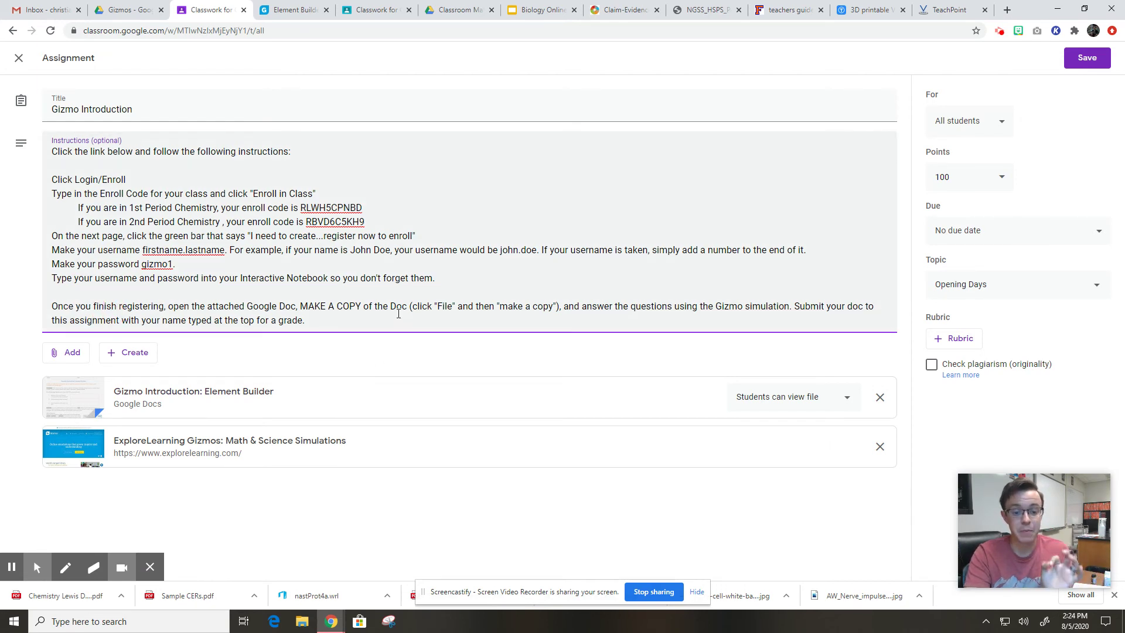
pyautogui.click(253, 392)
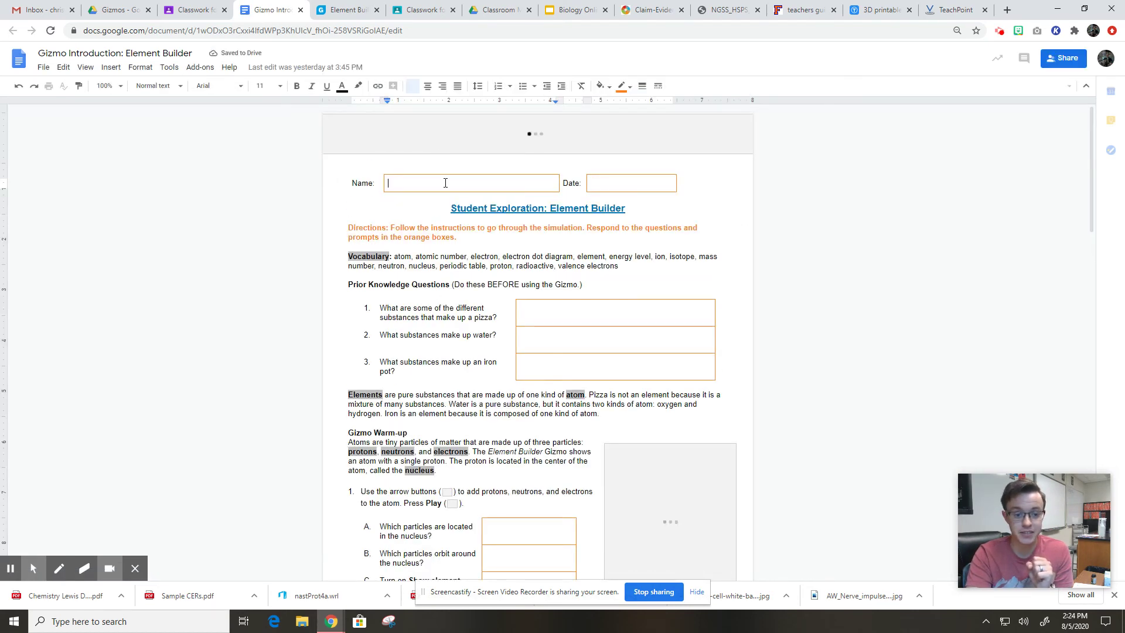
pyautogui.click(607, 182)
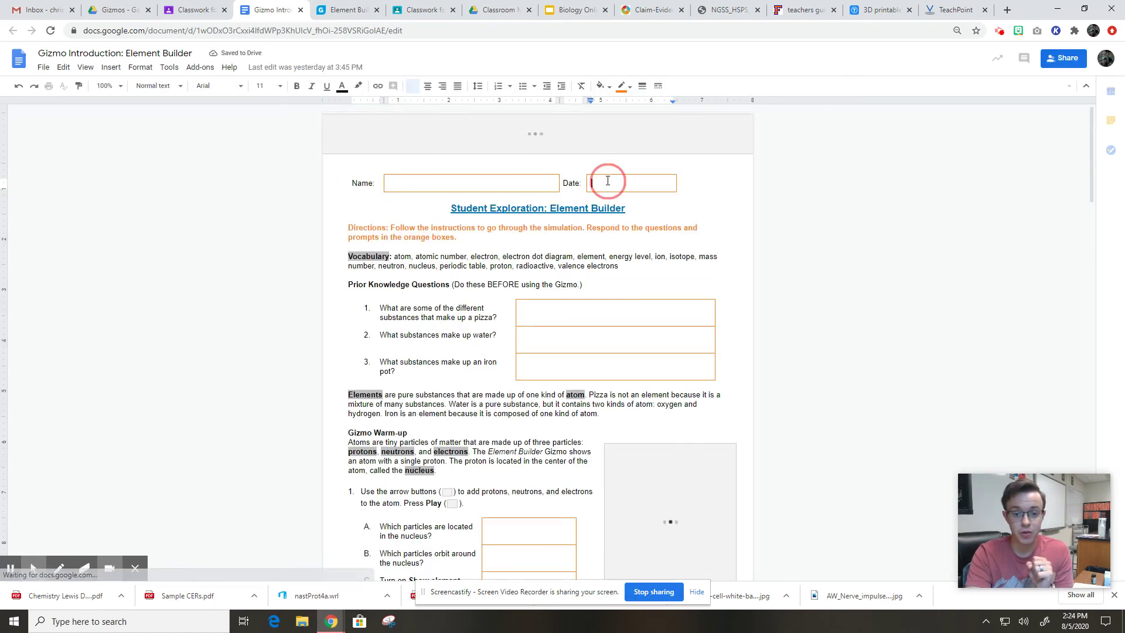
pyautogui.click(542, 317)
pyautogui.click(540, 348)
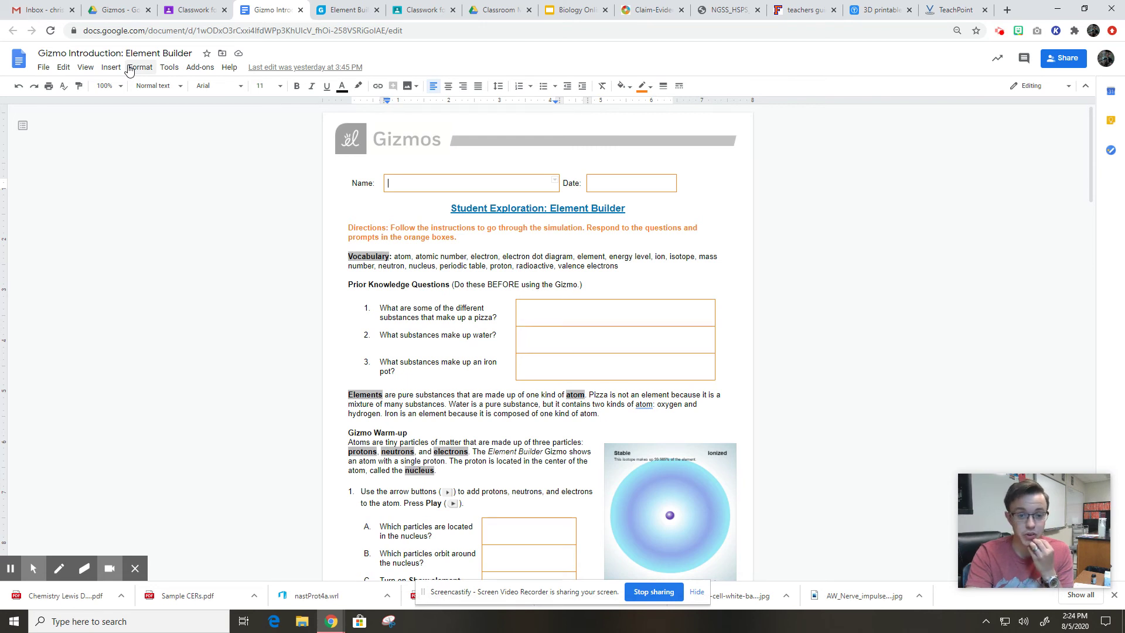
pyautogui.click(43, 71)
pyautogui.click(76, 148)
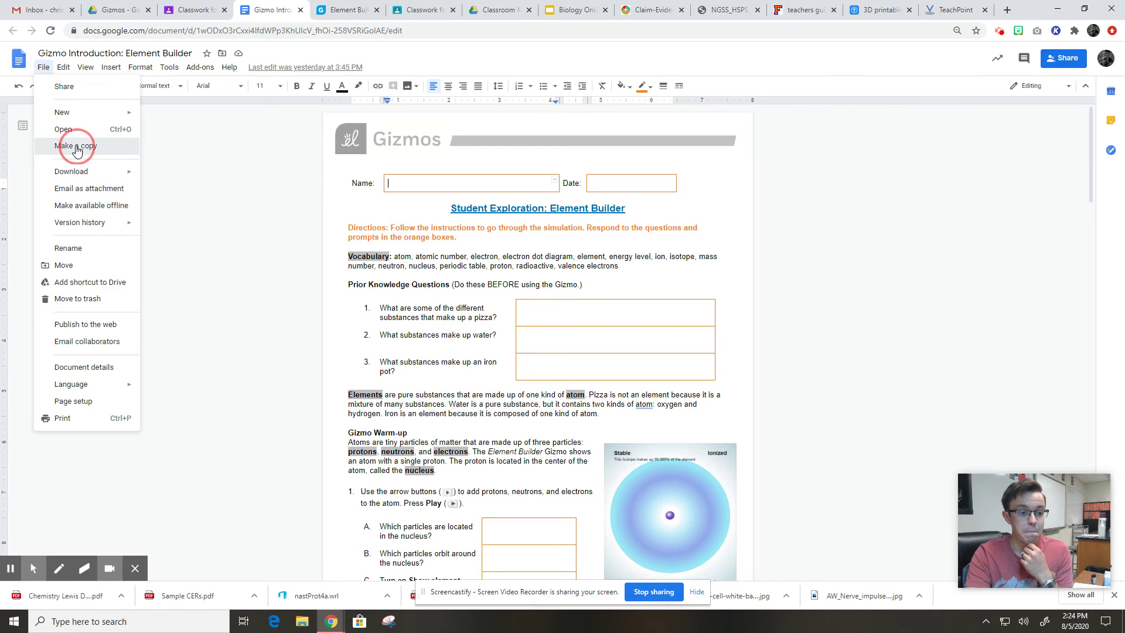
pyautogui.click(499, 262)
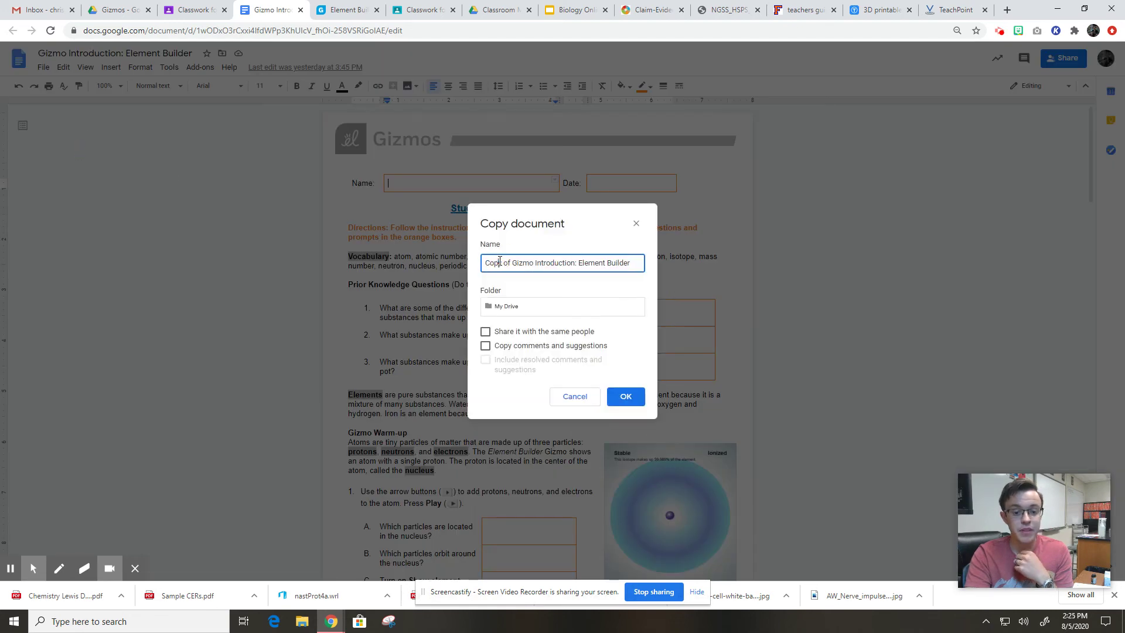
pyautogui.tripleClick(498, 261)
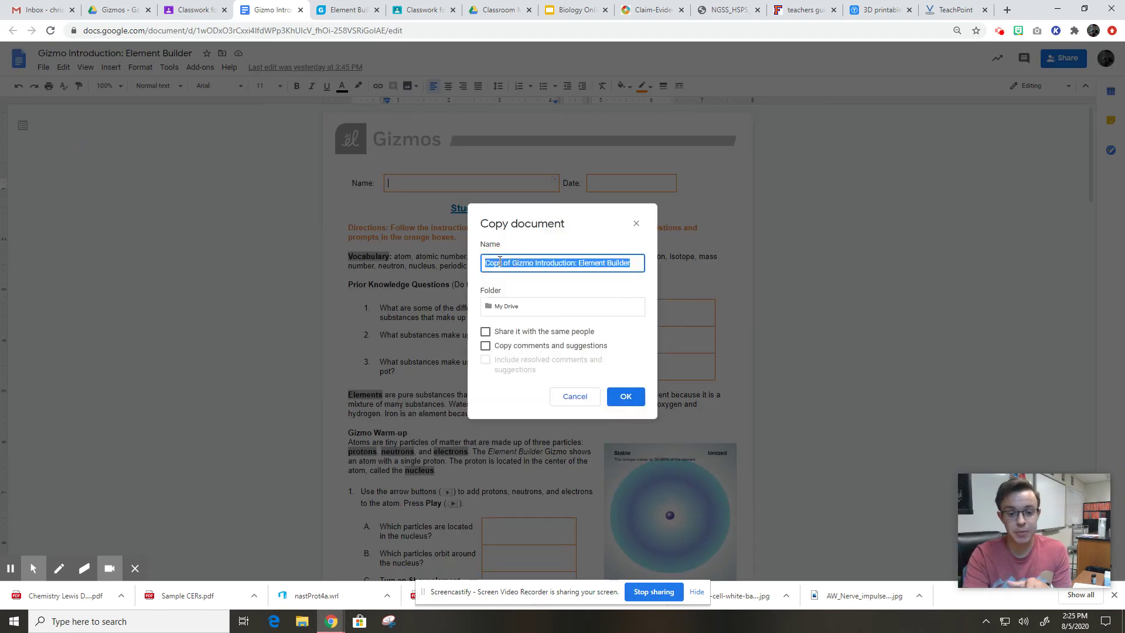
pyautogui.click(499, 262)
pyautogui.moveTo(511, 263); pyautogui.dragTo(479, 265)
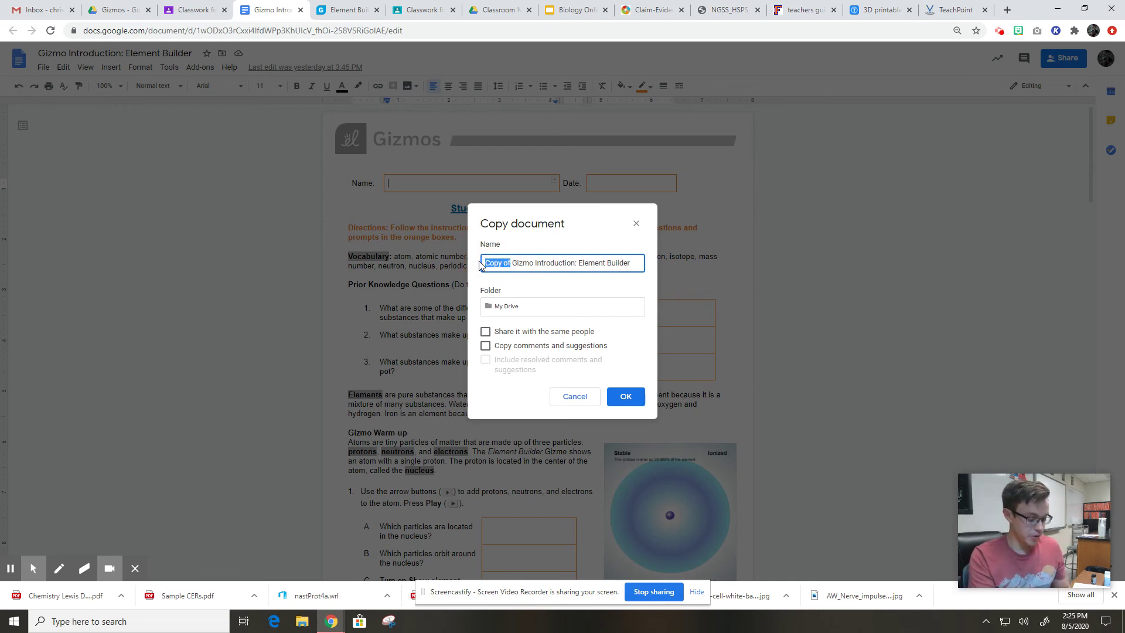
pyautogui.write('John Doe')
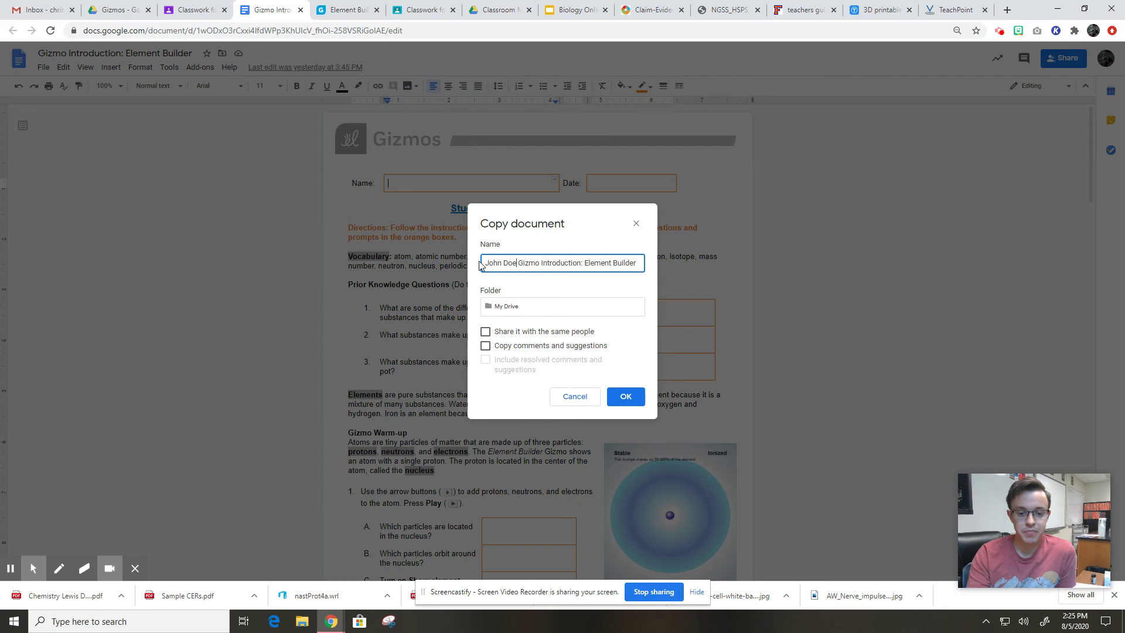
pyautogui.press('Delete')
pyautogui.press('Delete')
pyautogui.press('Delete')
pyautogui.press('Delete')
pyautogui.press('Delete')
pyautogui.press('Delete')
pyautogui.press('Delete')
pyautogui.press('Delete')
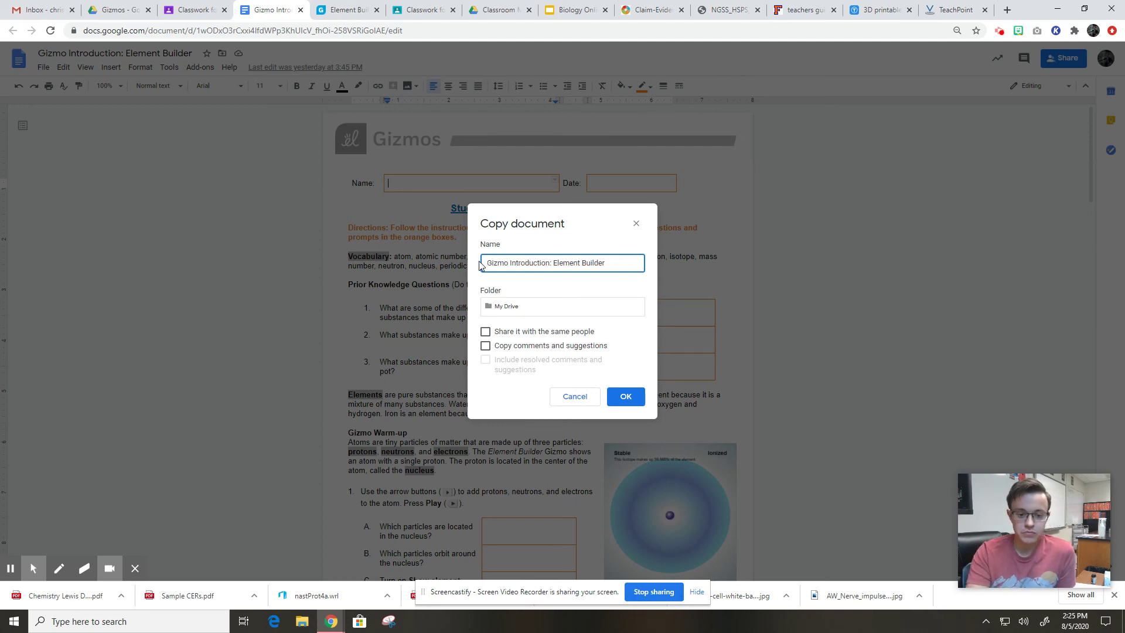
pyautogui.click(637, 224)
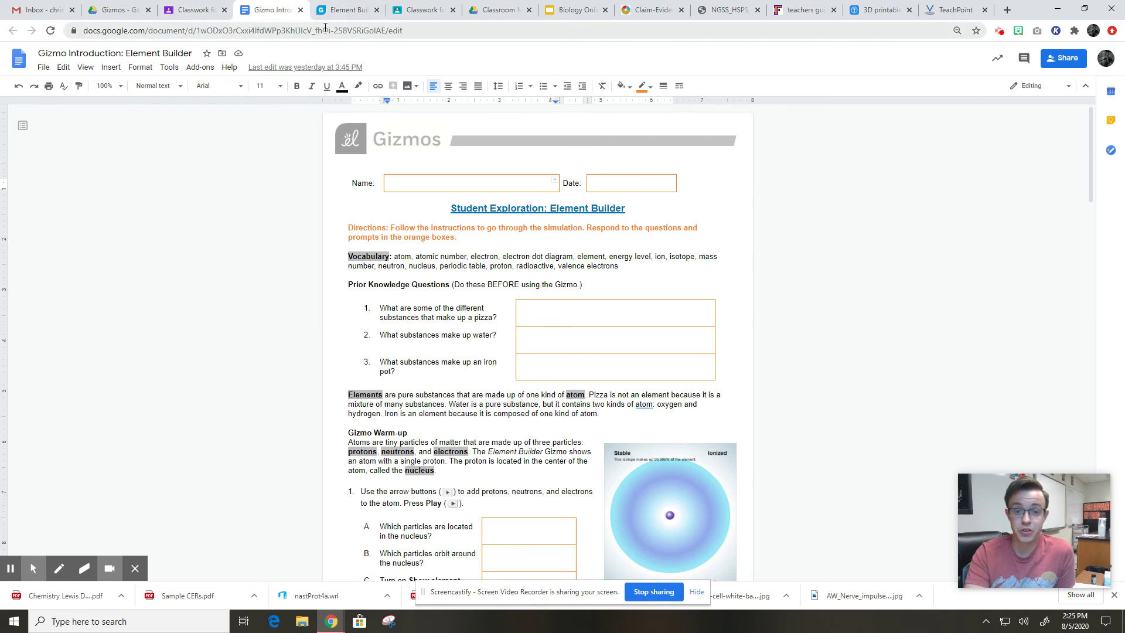
pyautogui.click(446, 175)
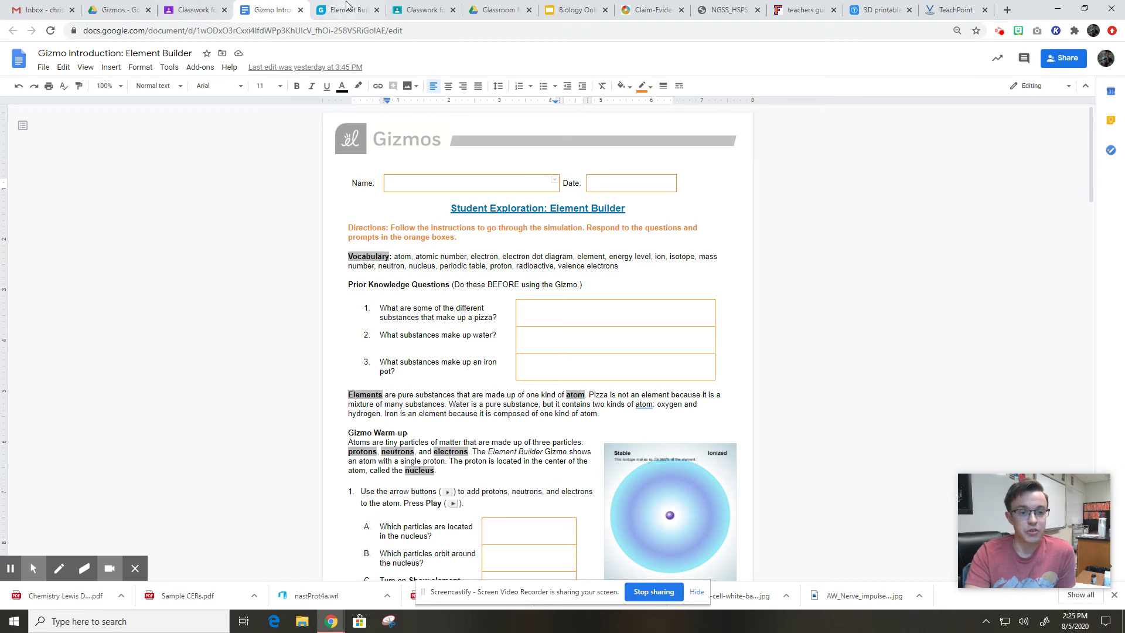
pyautogui.scroll(-1, 367, 228)
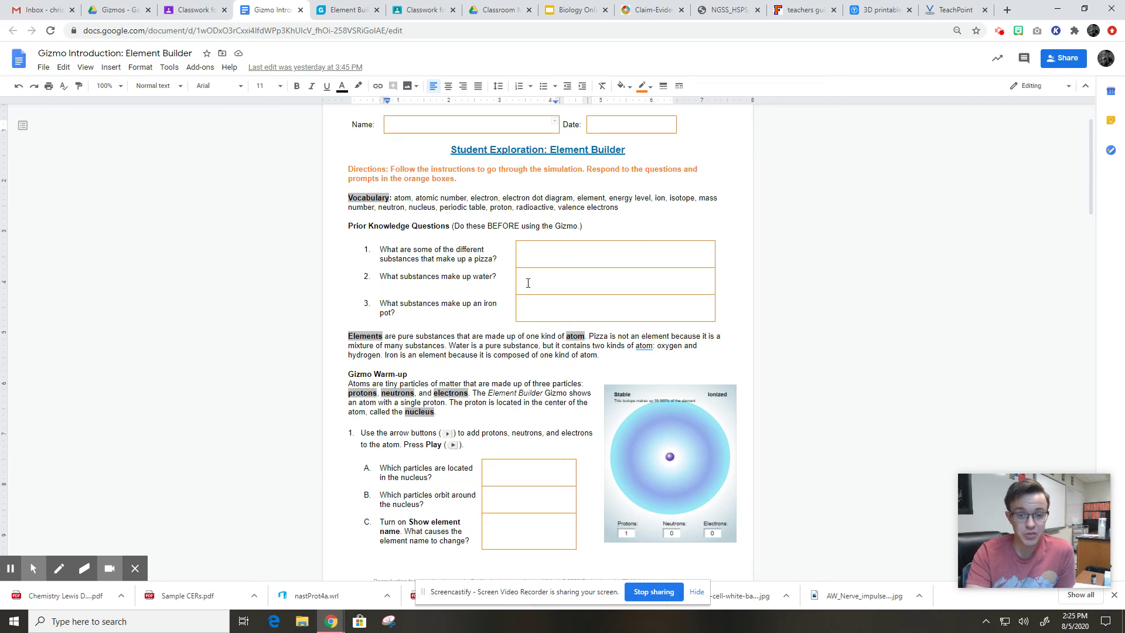
pyautogui.scroll(-3, 528, 283)
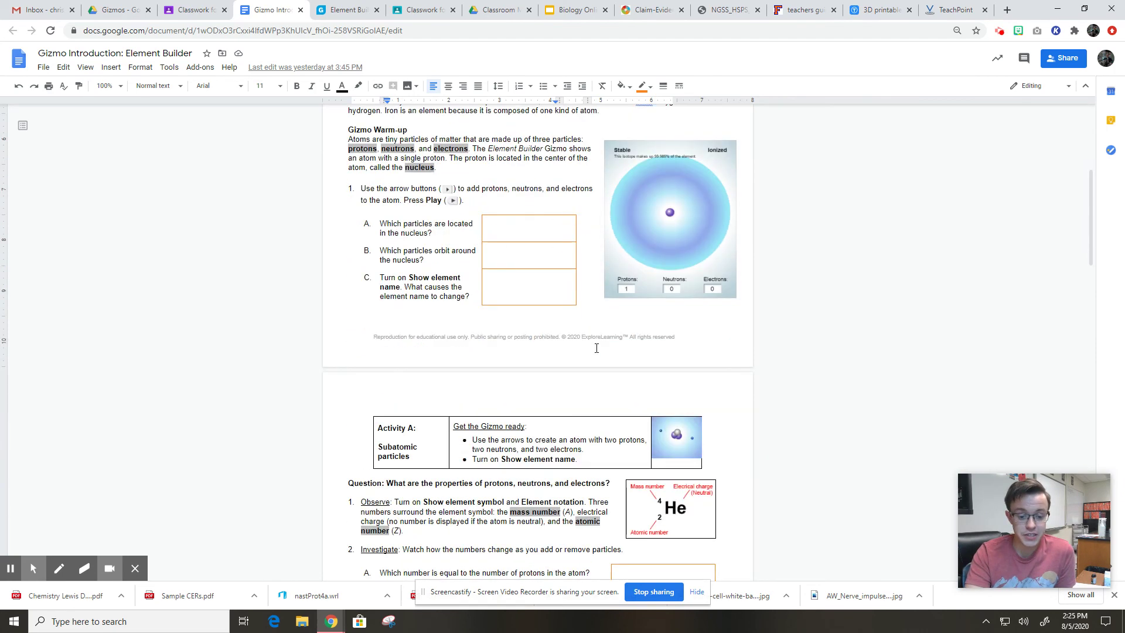
pyautogui.scroll(-7, 583, 354)
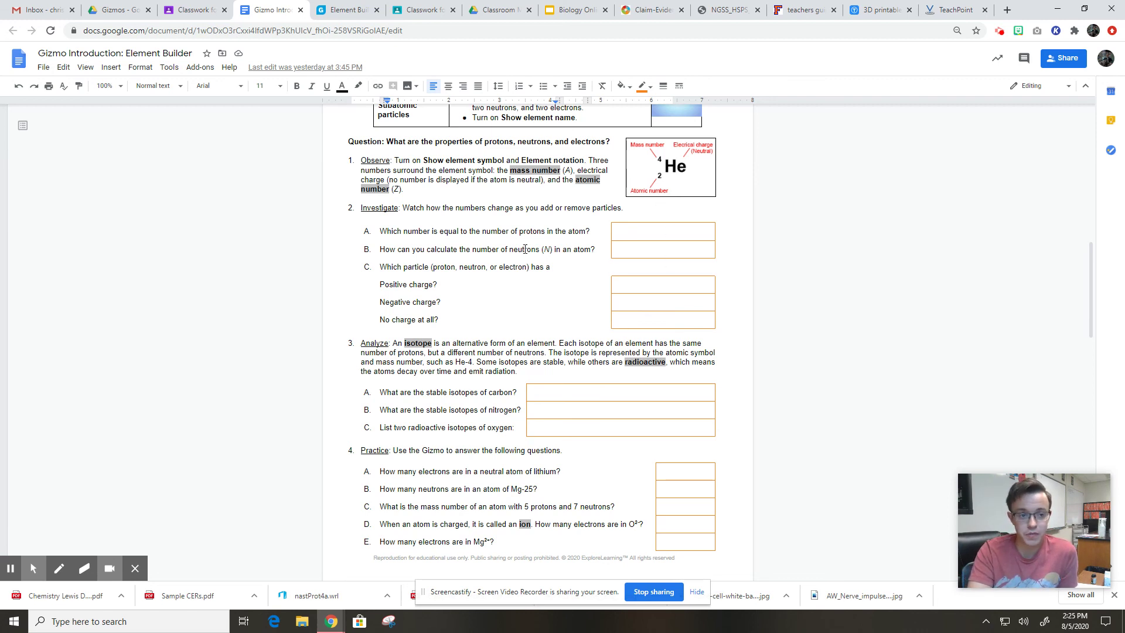
pyautogui.scroll(-20, 459, 273)
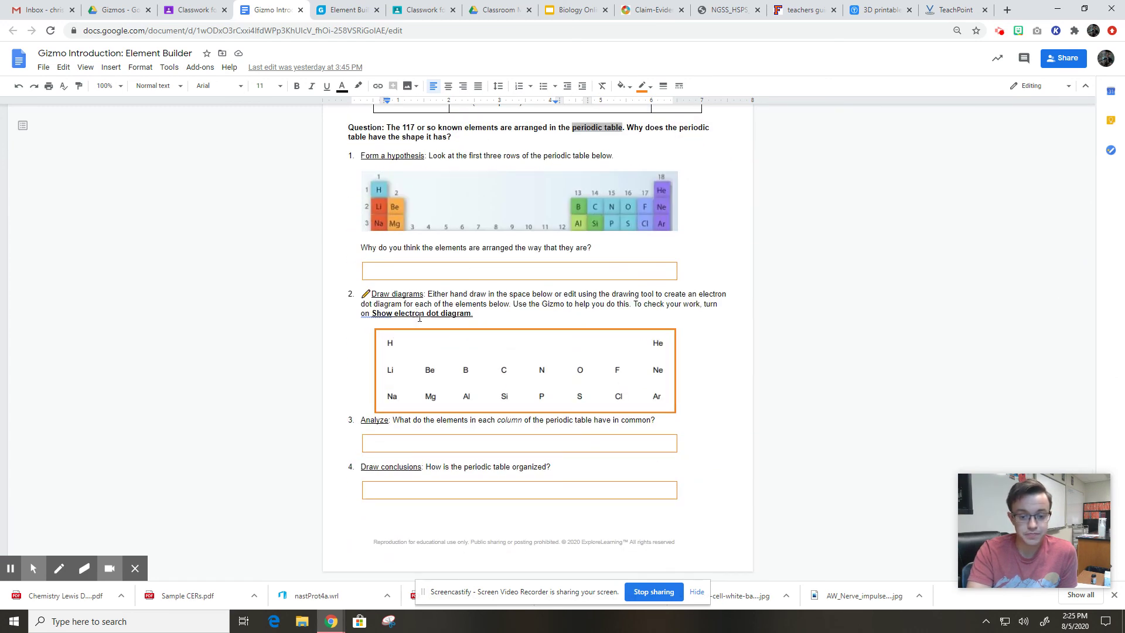
pyautogui.click(480, 375)
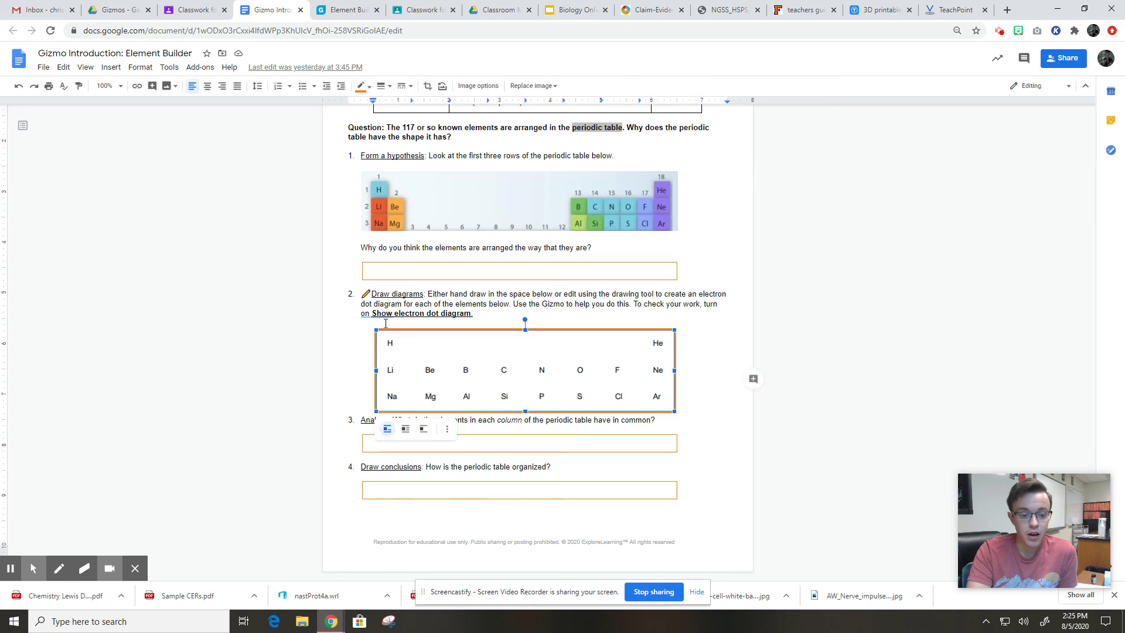
pyautogui.click(353, 352)
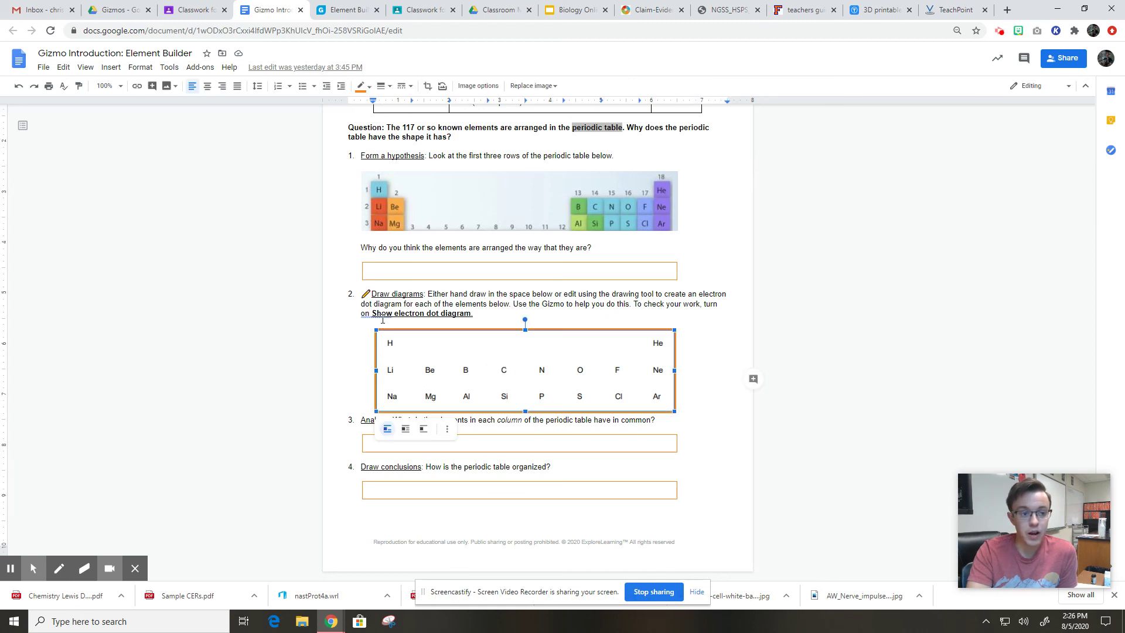
# Switch back to the Classwork tab showing the Gizmo Introduction assignment editor.
pyautogui.click(193, 10)
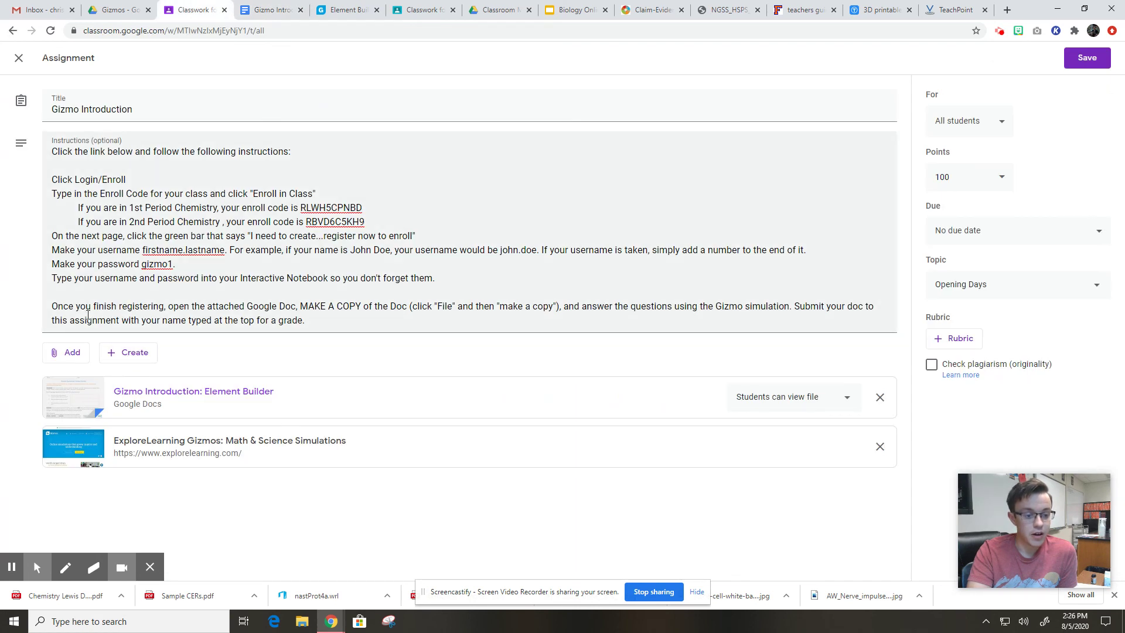